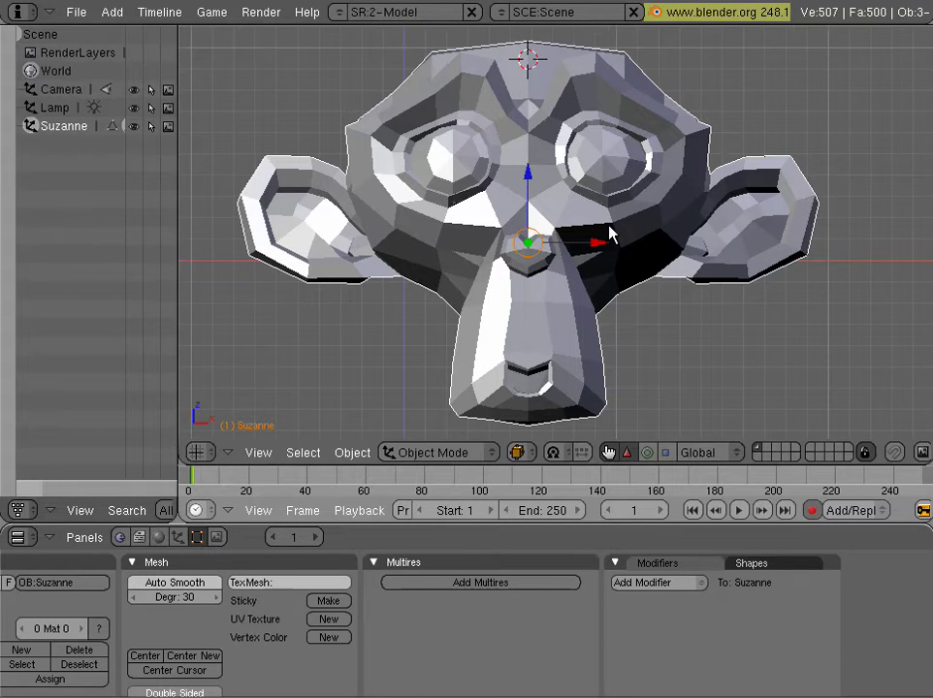
Add a basis shape key to the Suzanne mesh.
scroll(609, 233, down, 2)
scroll(609, 233, up, 2)
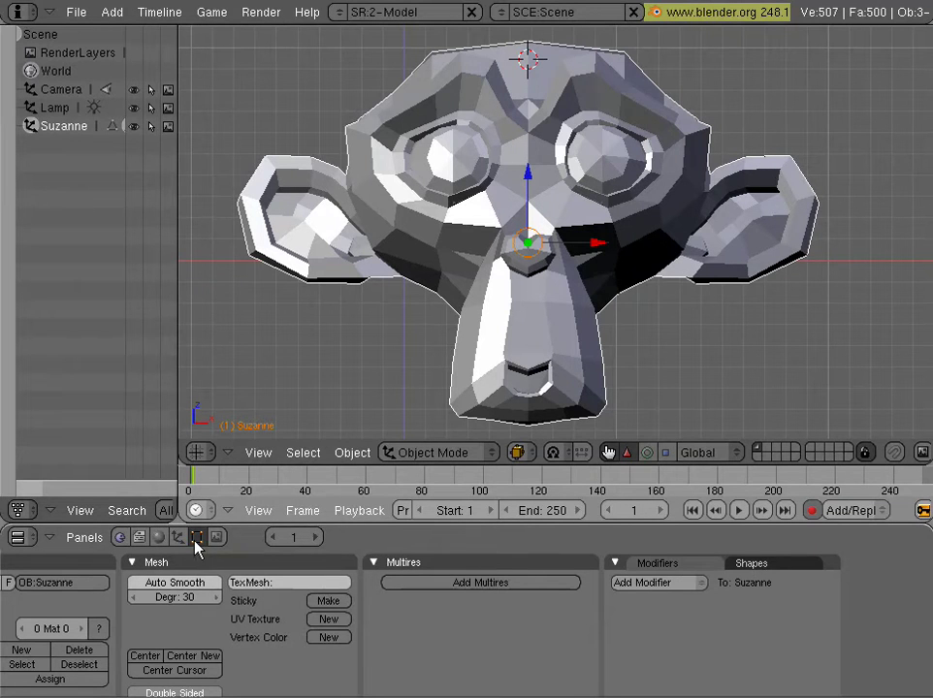
click(765, 566)
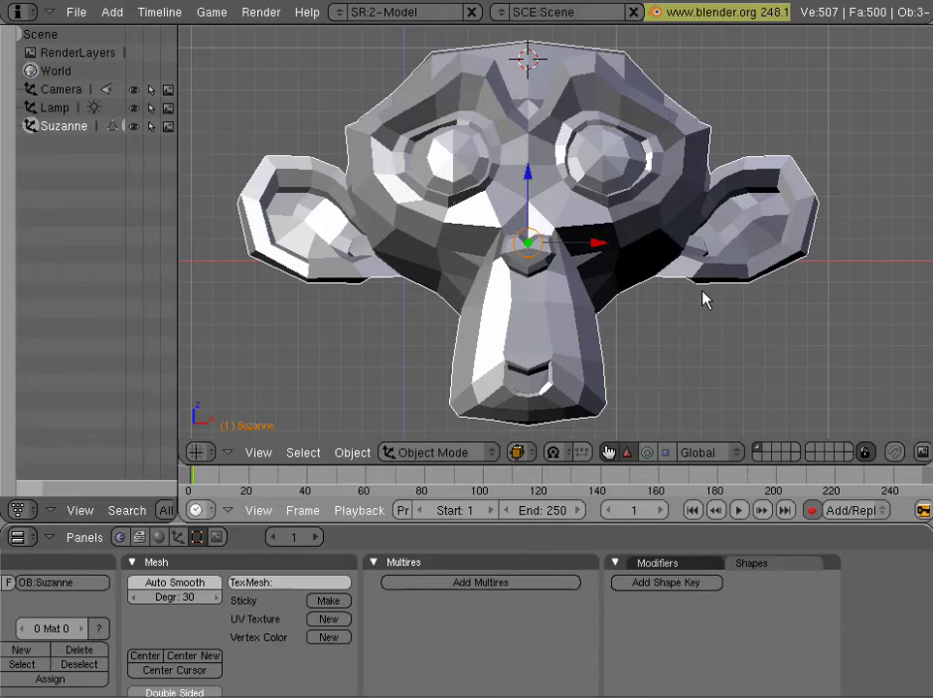
click(679, 583)
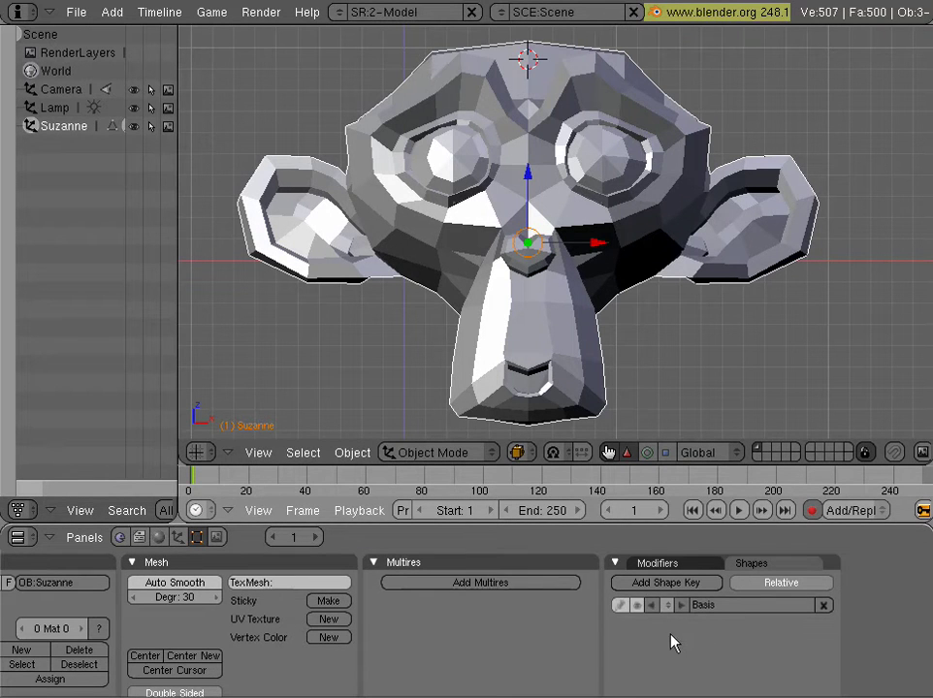
Add a second shape key to Suzanne and name it O.
click(684, 584)
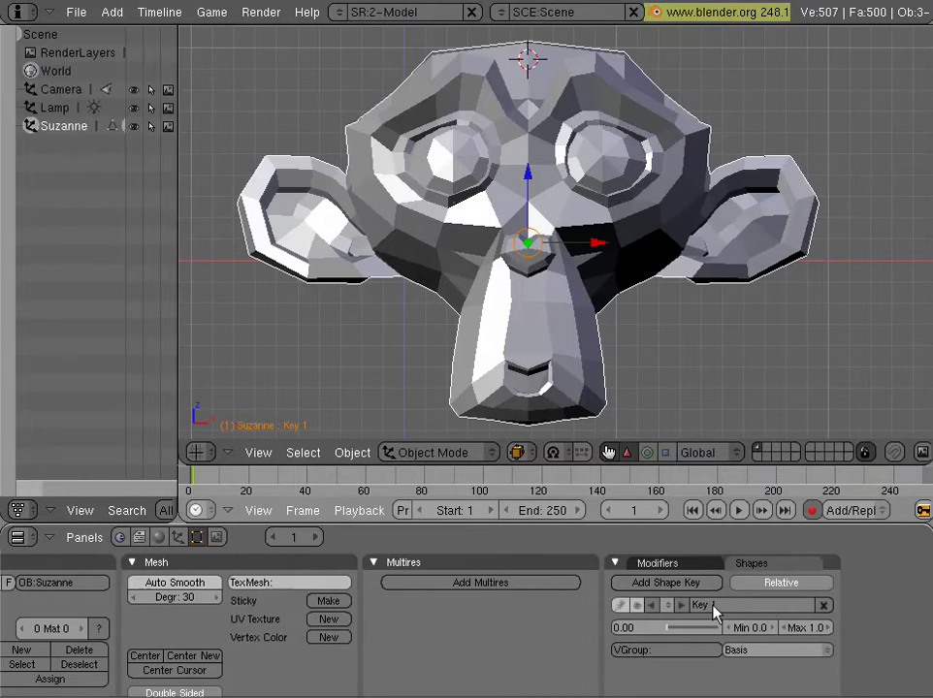
click(715, 608)
text(0)
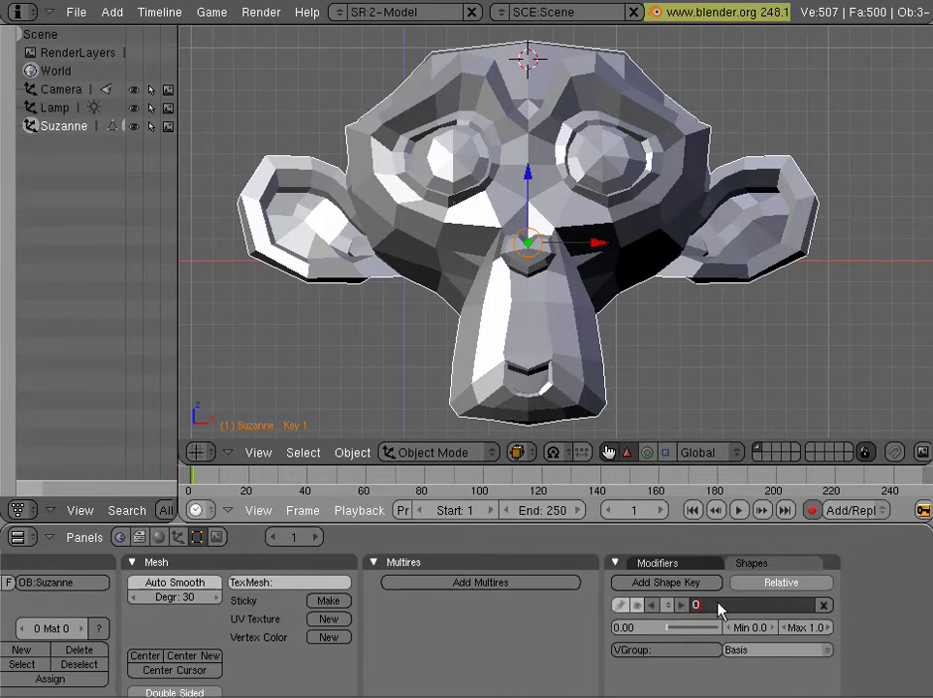
key(Return)
In the O shape key, move the centre upper-lip vertices up about 0.10 along Z.
scroll(732, 307, down, 1)
scroll(732, 307, up, 1)
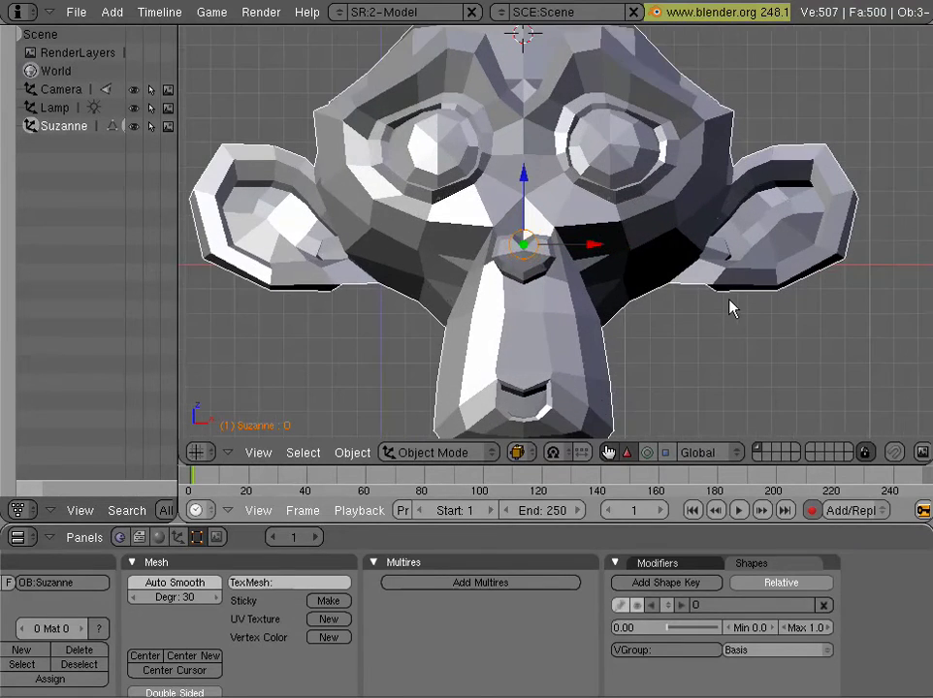
key(Tab)
middle_drag(636, 311, 545, 329)
key(a)
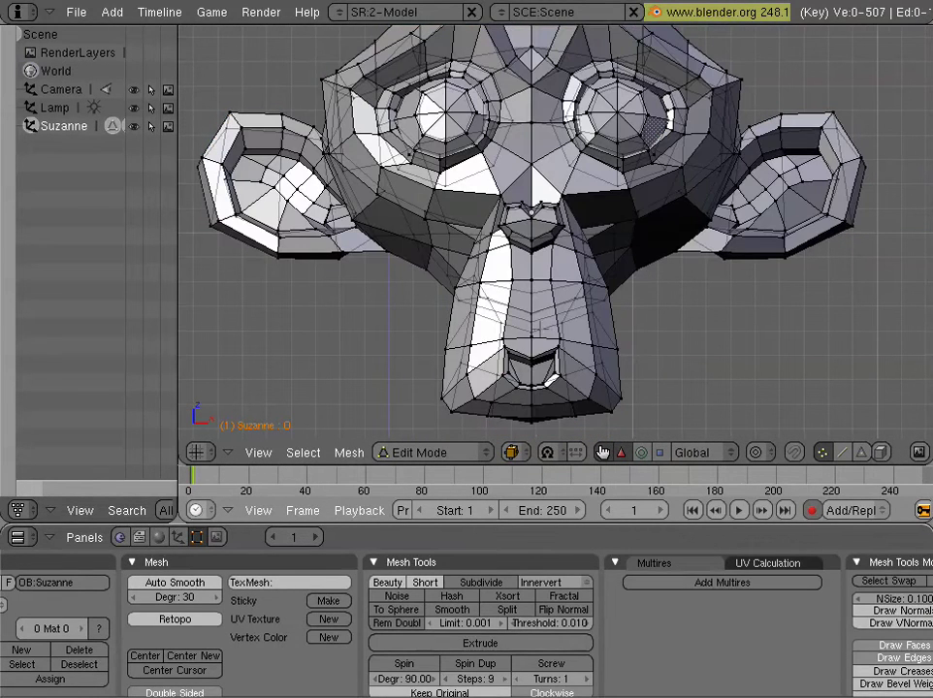
key(b)
drag(524, 333, 540, 367)
key(g)
key(z)
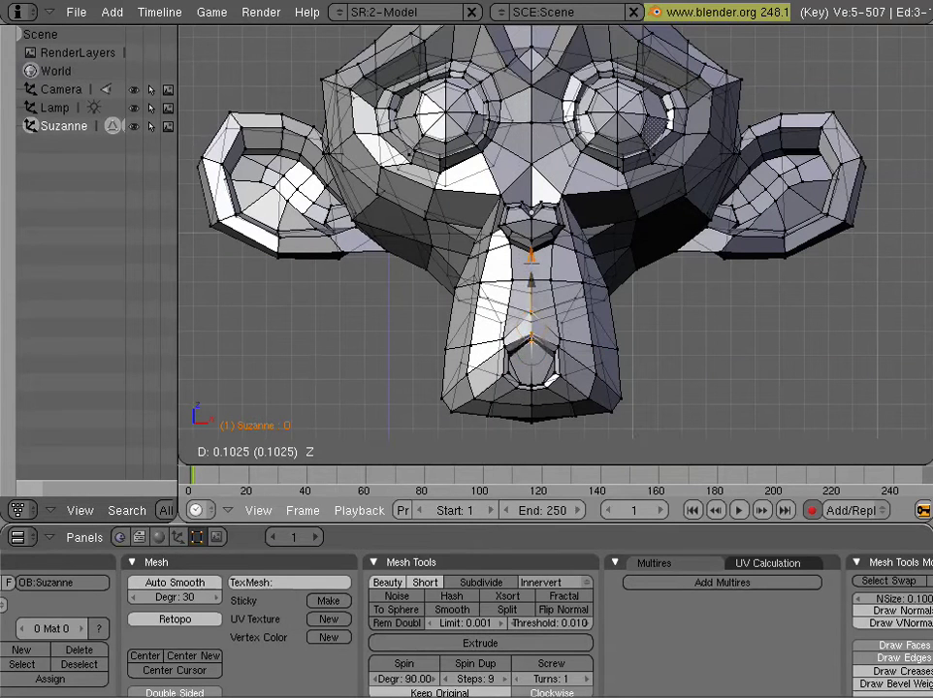
key(Return)
key(a)
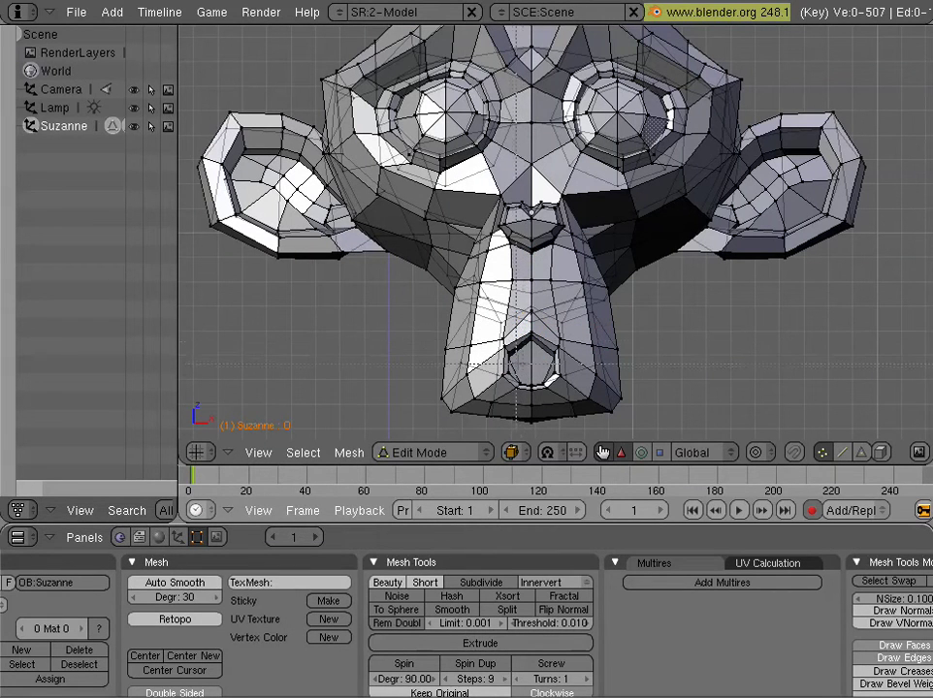
Move the lower-lip vertices down about 0.05 along Z and leave Edit Mode.
drag(510, 379, 552, 397)
key(g)
key(z)
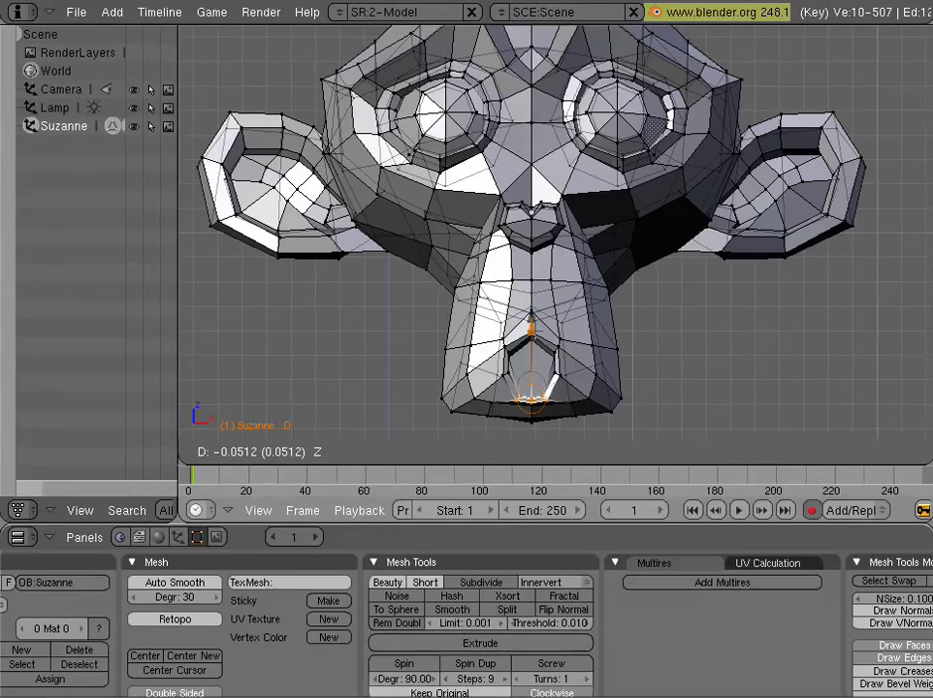
key(Return)
key(a)
key(Tab)
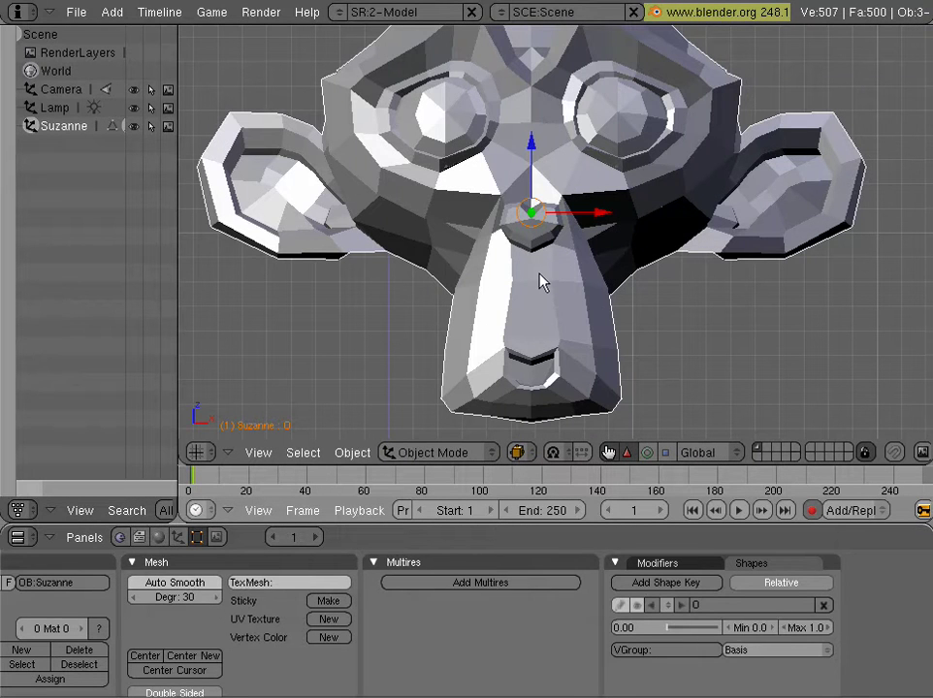
Compare the O shape in Edit and Object Mode, and set the O shape key's value to 1.00.
key(Tab)
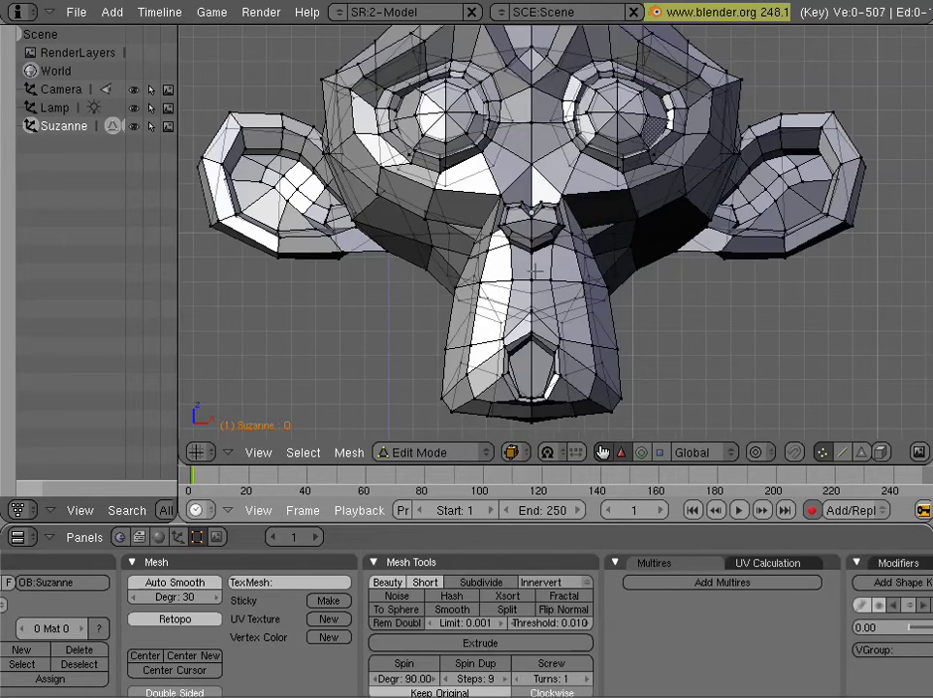
key(Tab)
key(Tab)
key(Tab)
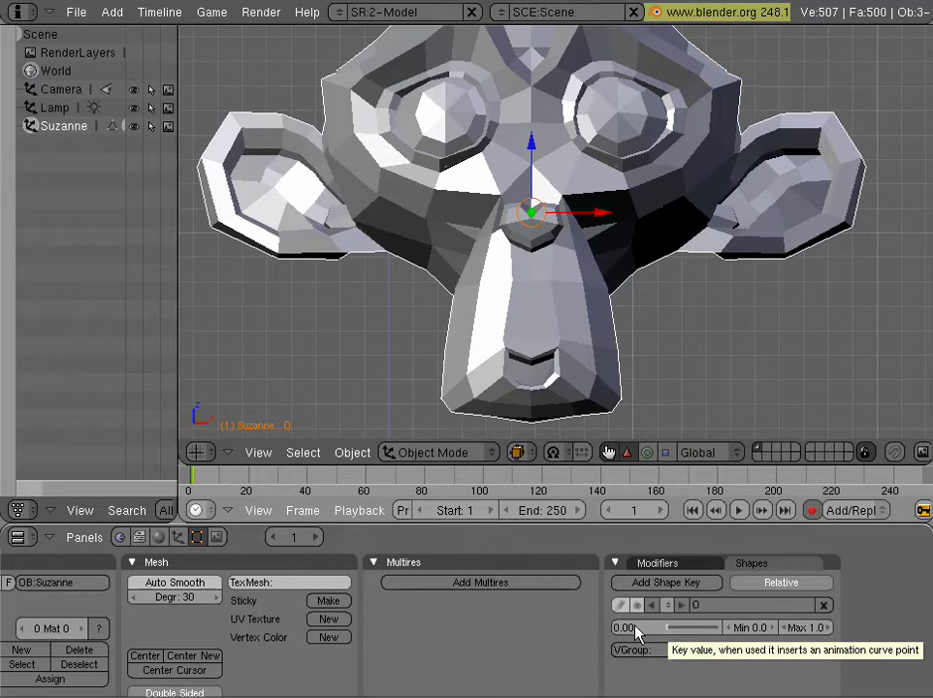
drag(657, 631, 729, 631)
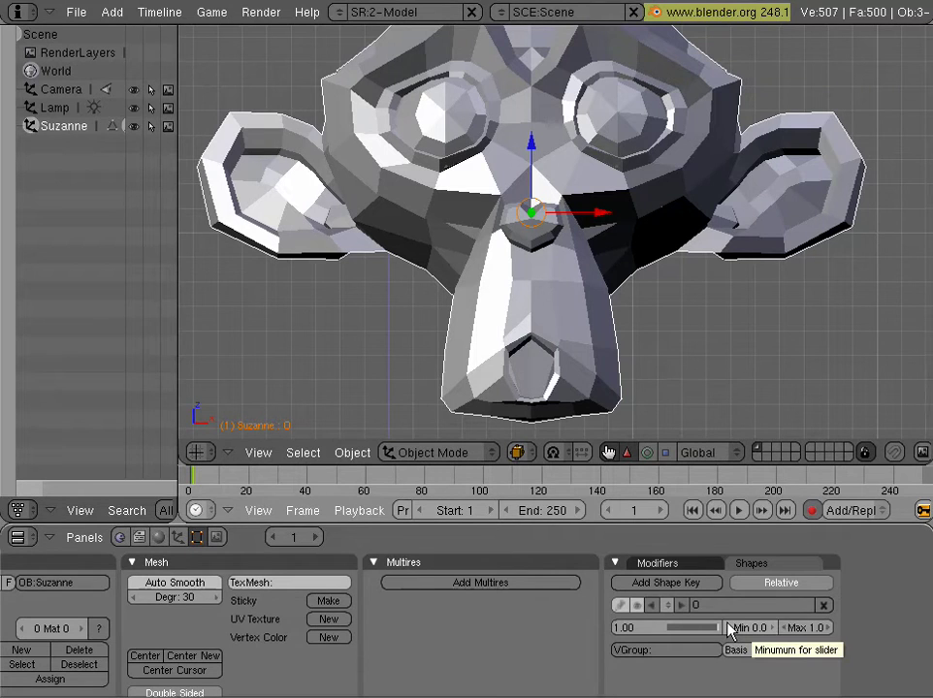
Add another shape key to Suzanne and name it M.
click(694, 583)
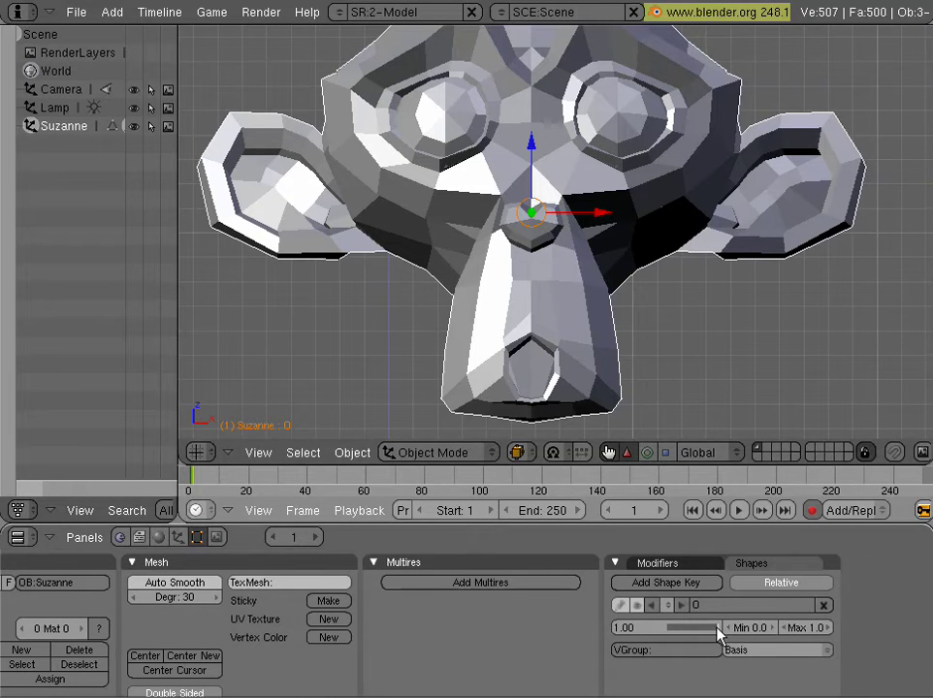
click(688, 583)
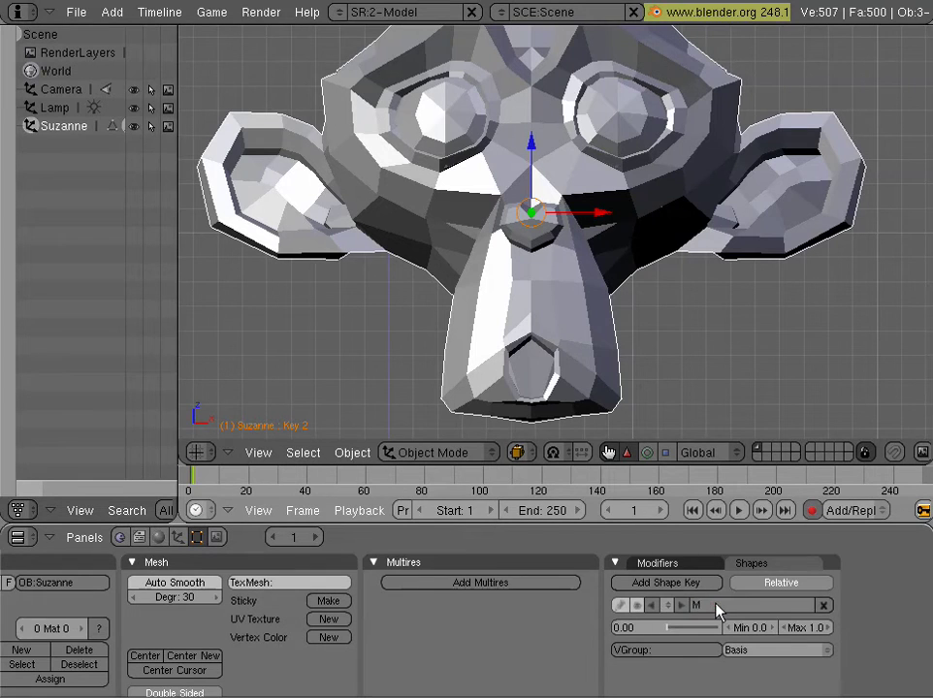
In the M shape key, select all vertices around the mouth and scale them to about 0.14 along Z.
key(Tab)
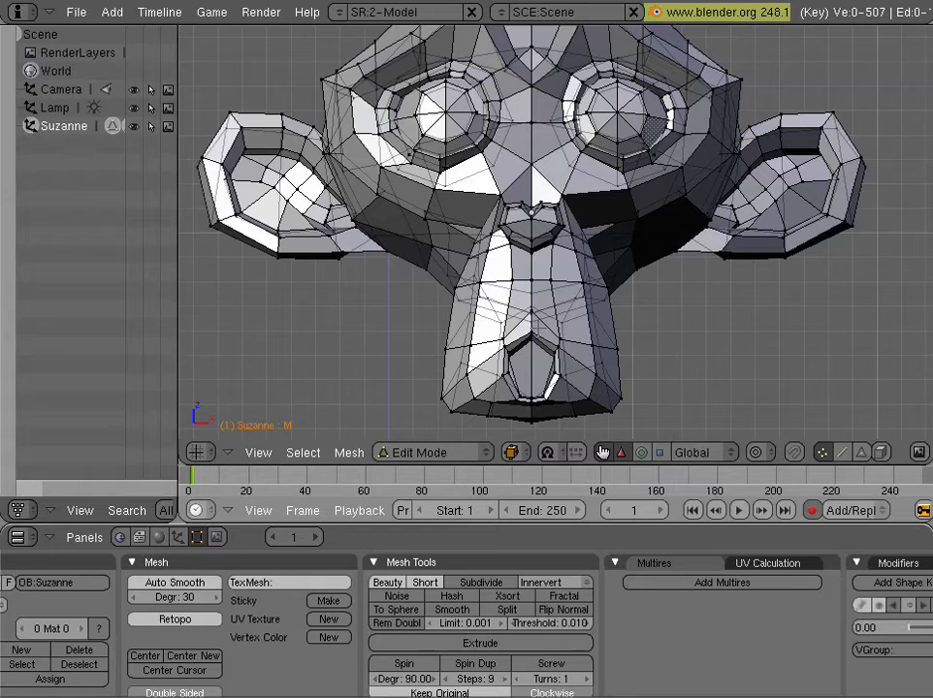
scroll(532, 310, up, 2)
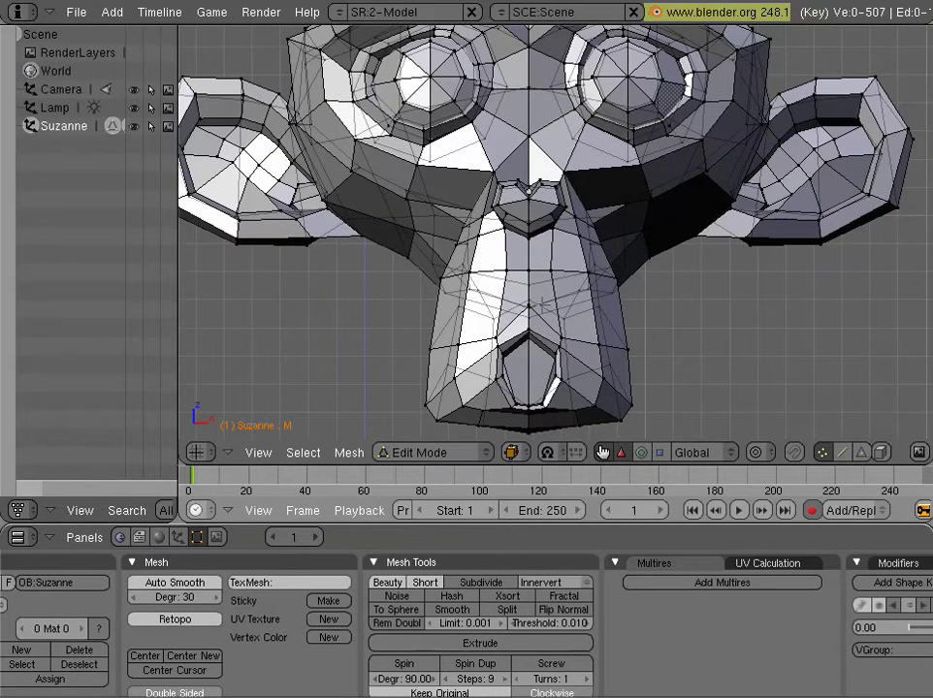
key(b)
drag(486, 298, 565, 412)
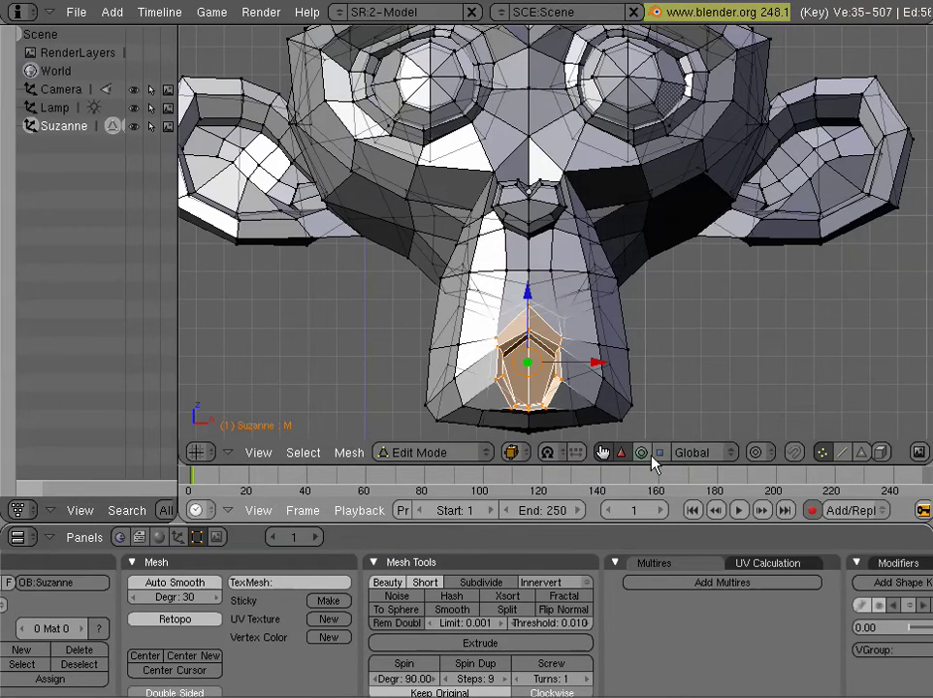
key(s)
key(z)
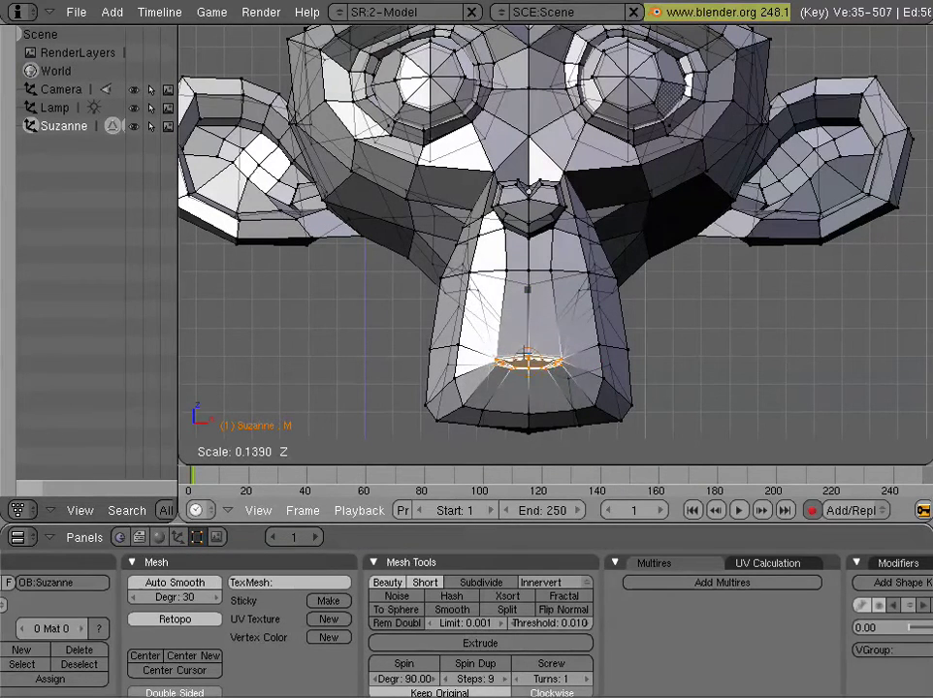
drag(524, 350, 524, 349)
Widen the selected mouth vertices along X, flatten them further along Z, and leave Edit Mode.
drag(600, 362, 619, 362)
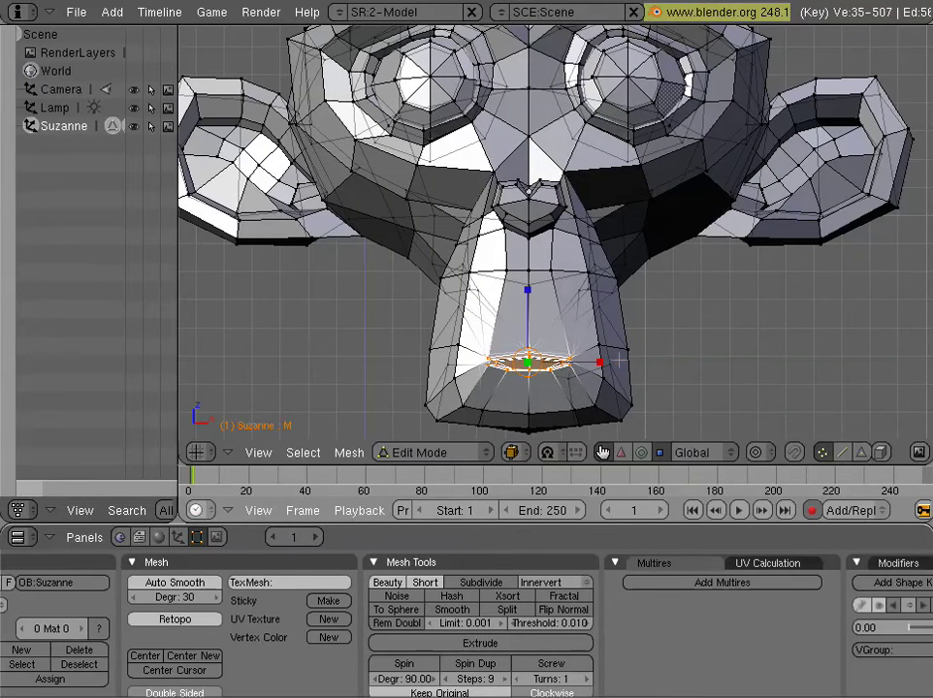
key(s)
key(z)
click(517, 334)
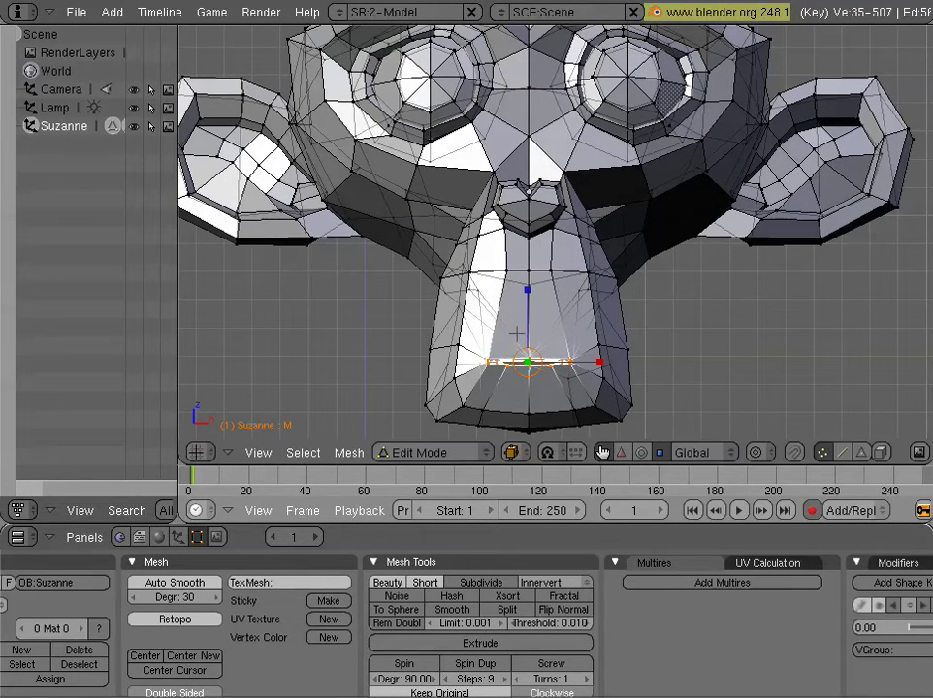
key(Tab)
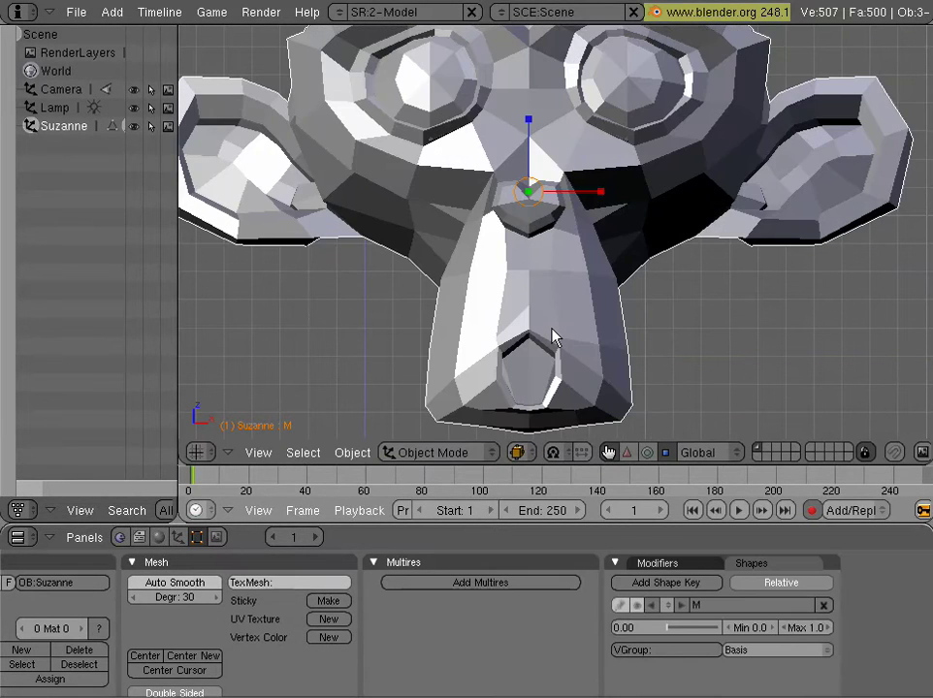
Preview the M shape key at 1.00 and return its value to 0.00.
click(678, 630)
drag(679, 626, 773, 623)
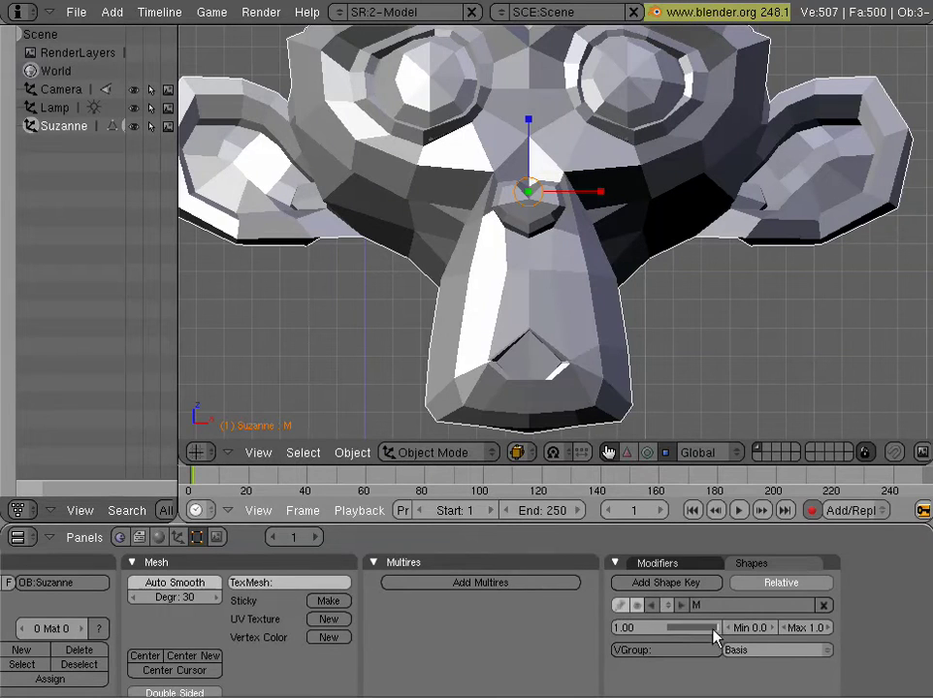
drag(714, 632, 623, 630)
Set the O shape key's value to 0.00 and switch back to the M key, keeping it at 0.00.
click(655, 611)
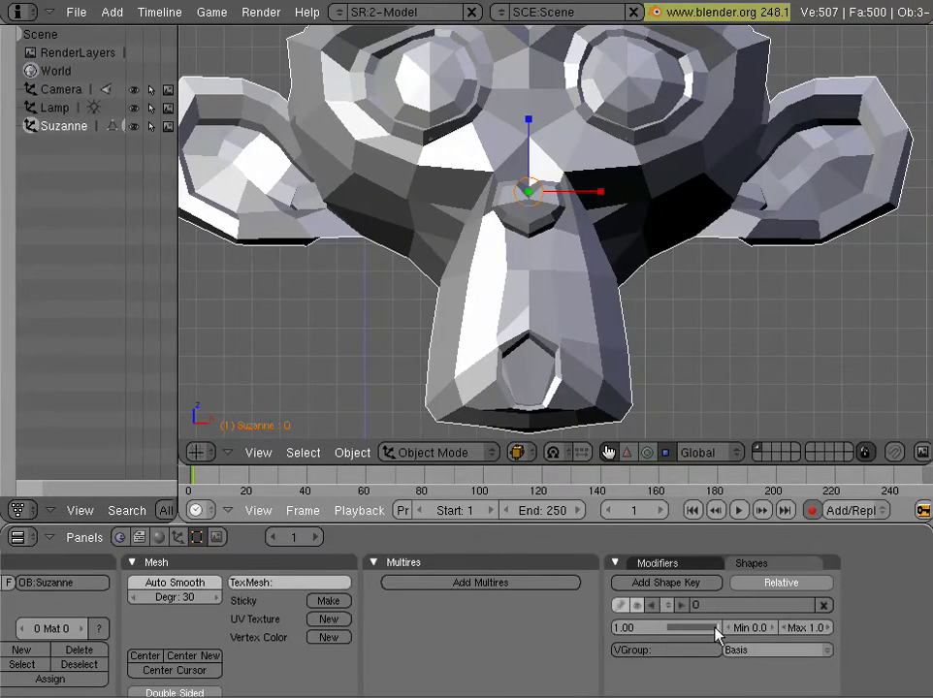
drag(775, 624, 598, 631)
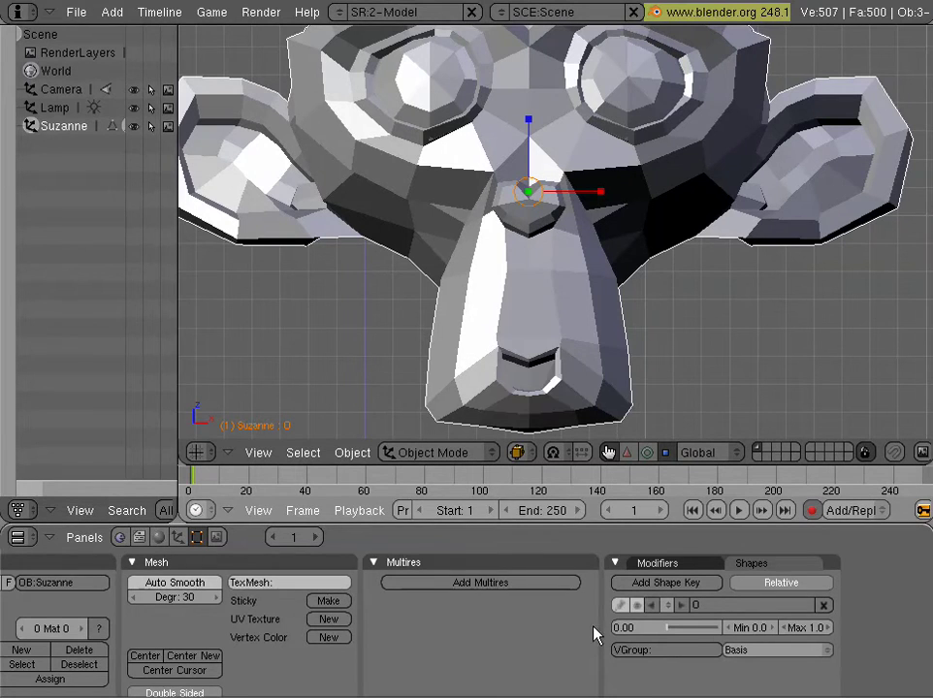
click(683, 605)
mouse_move(673, 633)
mouse_down()
mouse_move(732, 632)
mouse_move(662, 629)
mouse_up()
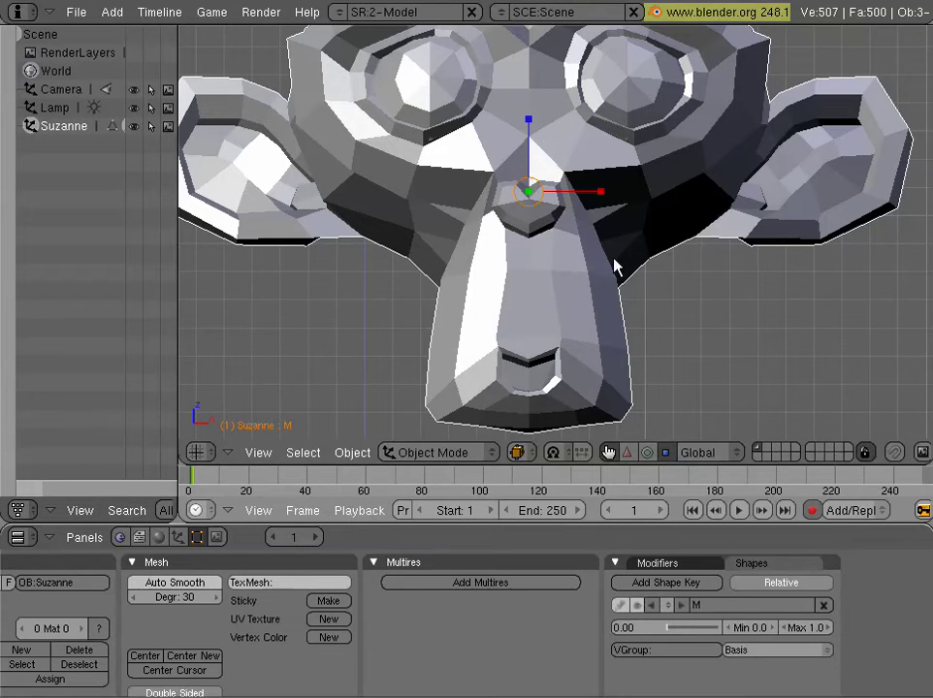
Add another shape key to Suzanne and name it Smile.
shift+middle_drag(614, 266, 624, 260)
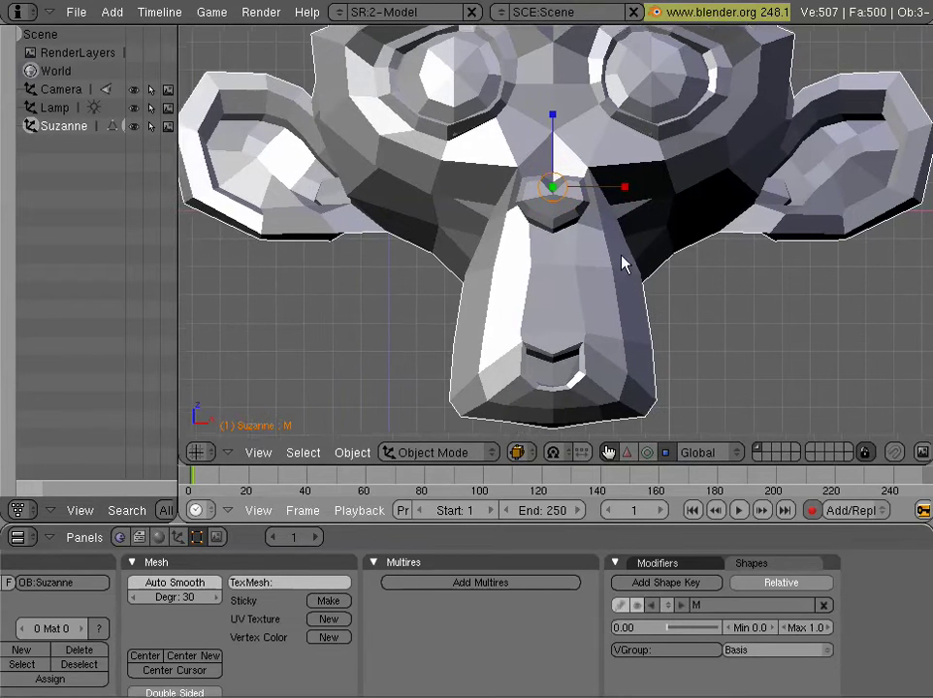
click(687, 583)
click(732, 606)
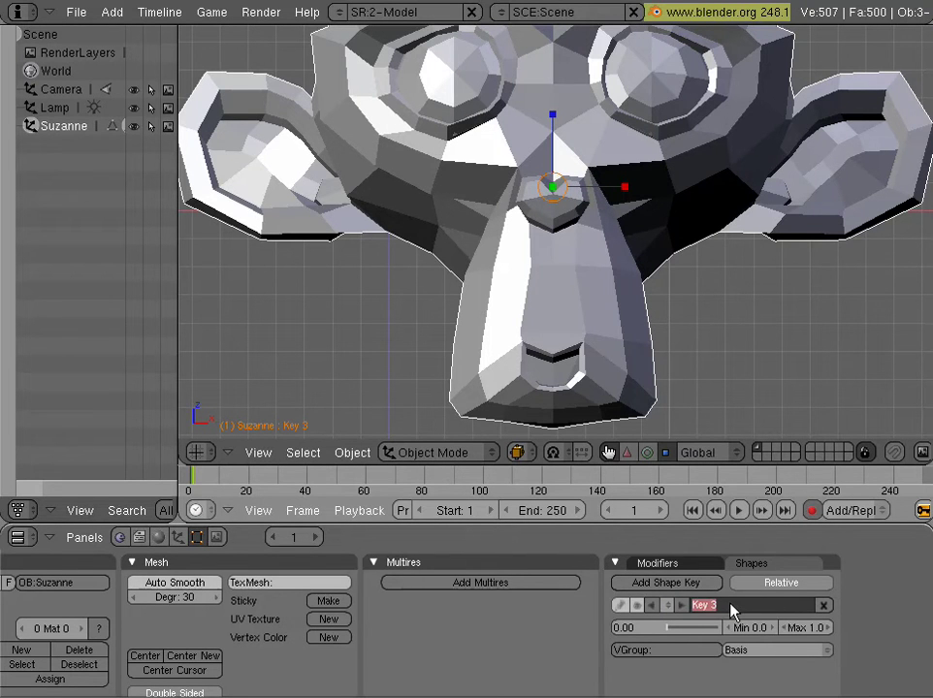
text(Smile)
key(Return)
In the Smile shape key, select the mouth vertices, flatten them along Z and scale them about 1.35 along X.
key(Tab)
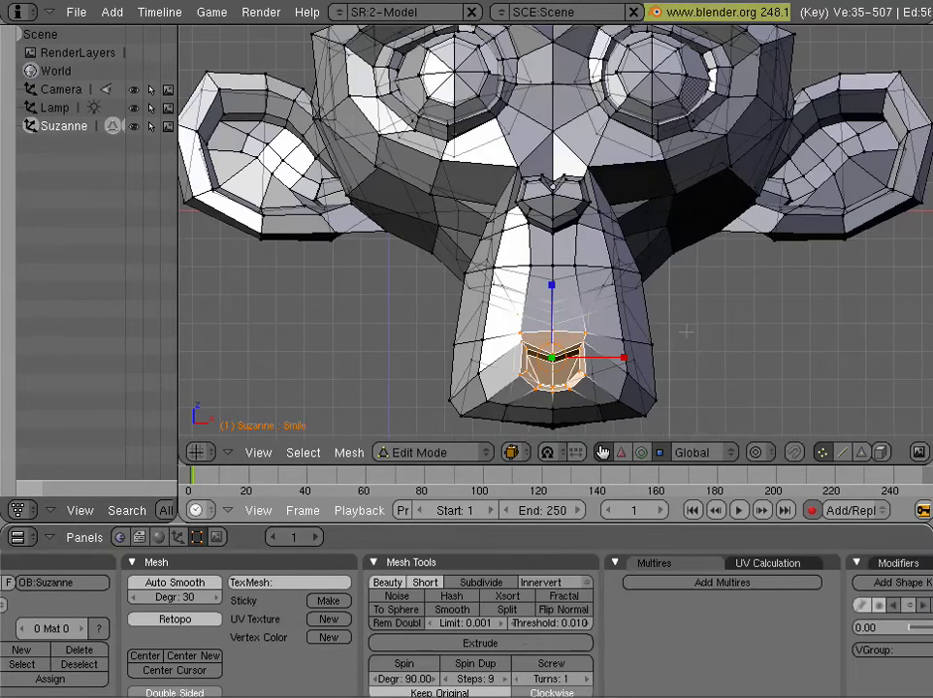
key(a)
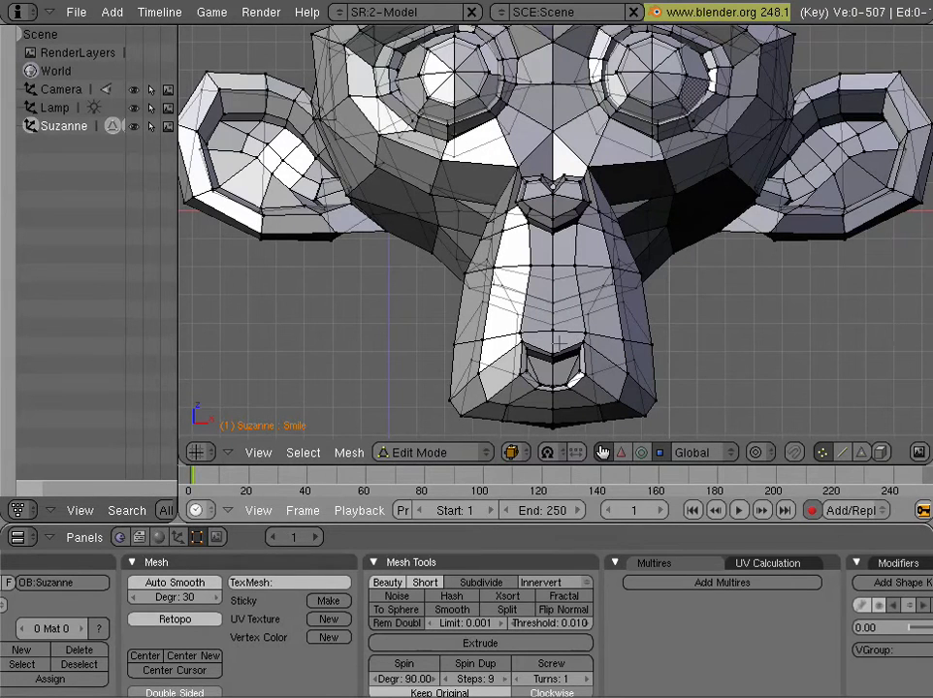
key(b)
drag(511, 321, 589, 391)
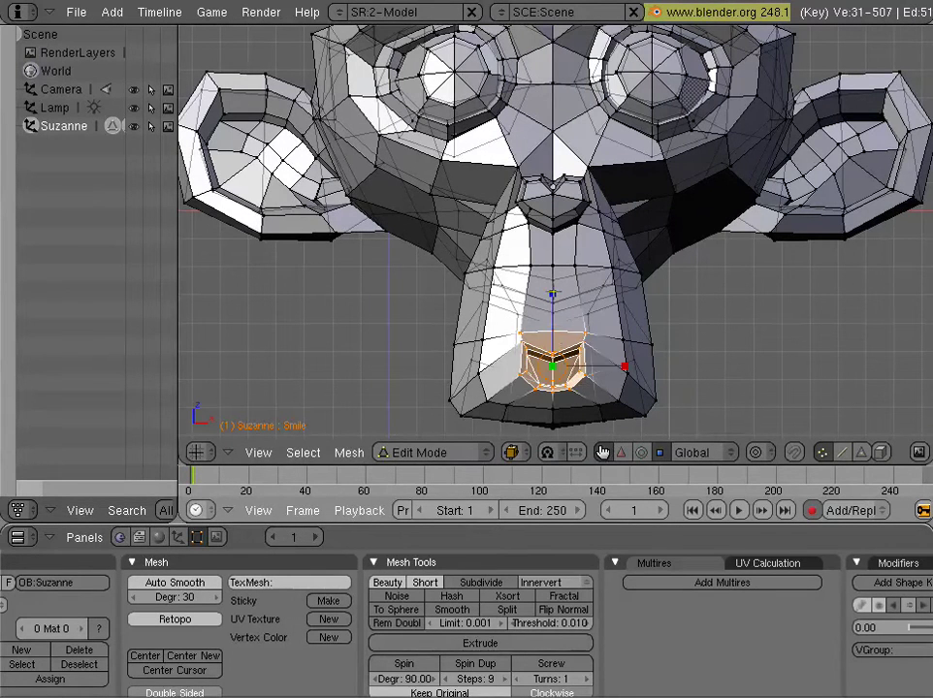
drag(553, 294, 553, 345)
drag(625, 366, 651, 366)
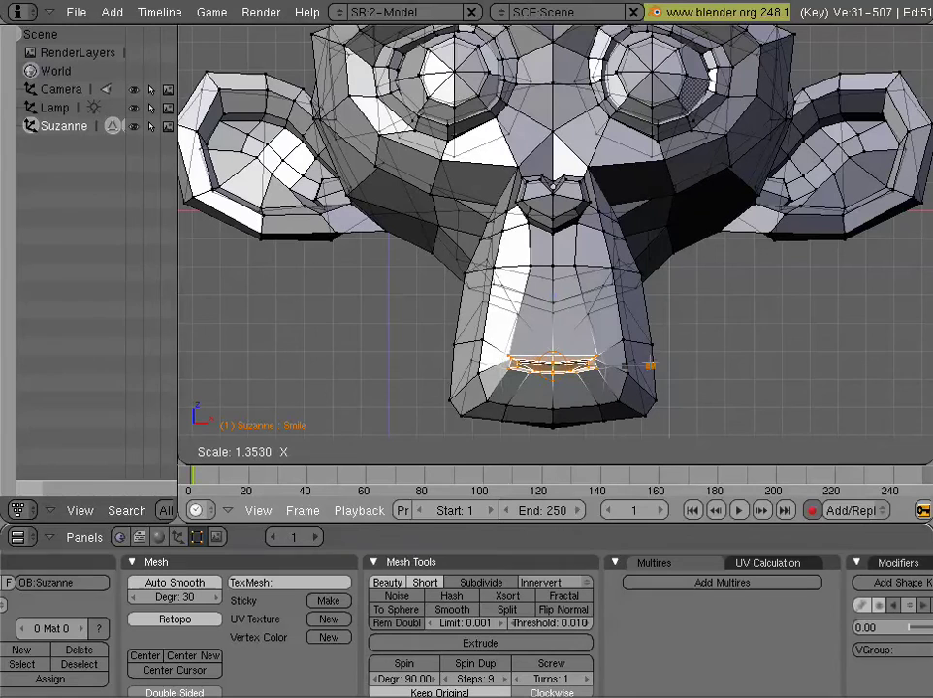
click(650, 365)
Rotate the vertices of the mouth corner on the +X side by about 30 degrees and raise them along Z.
key(a)
key(b)
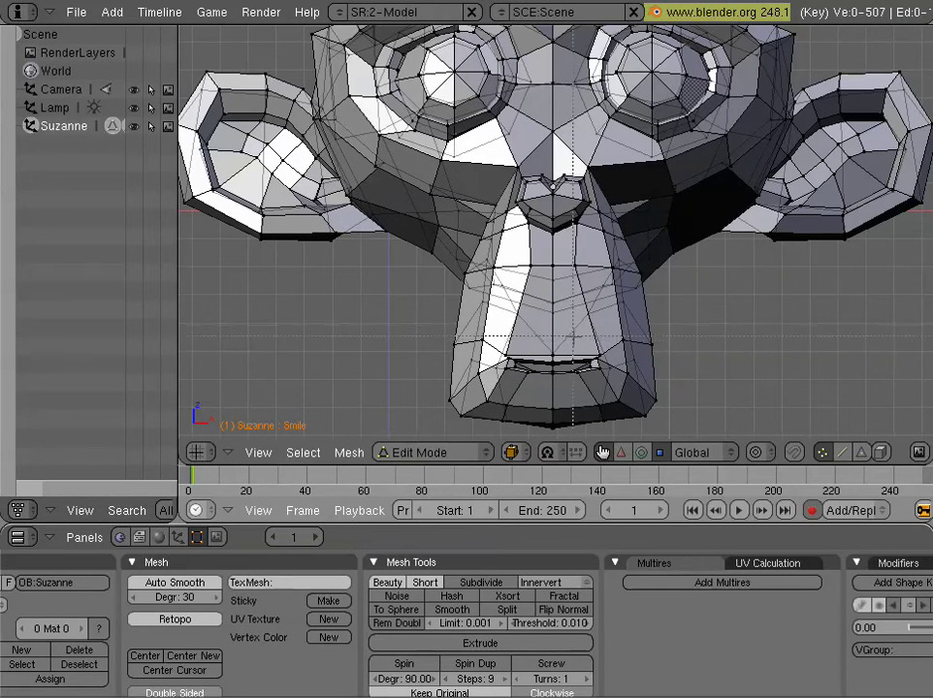
drag(572, 342, 614, 384)
key(r)
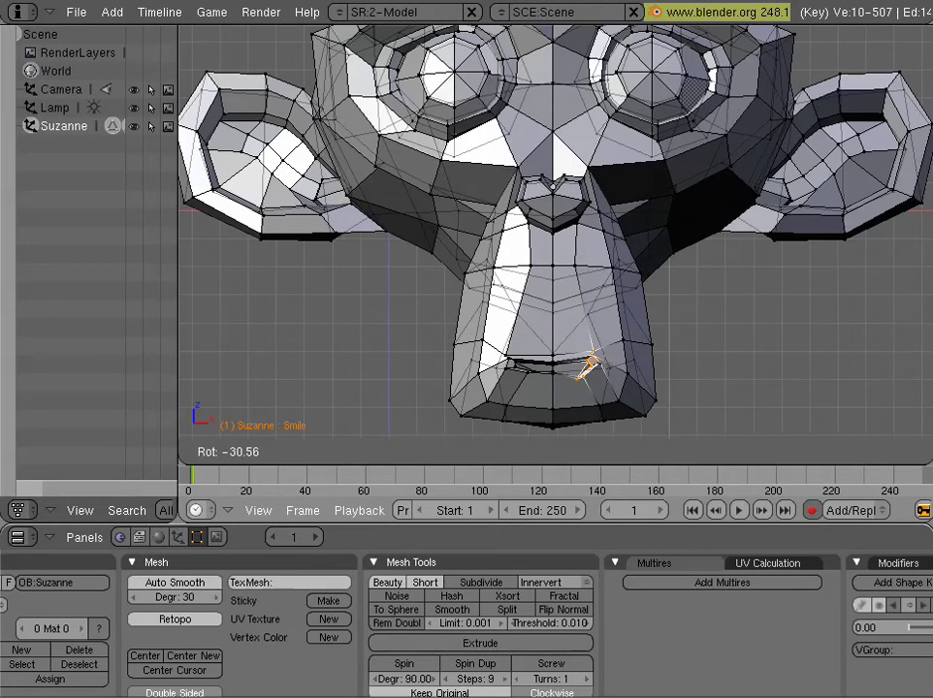
click(593, 360)
key(g)
key(z)
click(593, 351)
key(a)
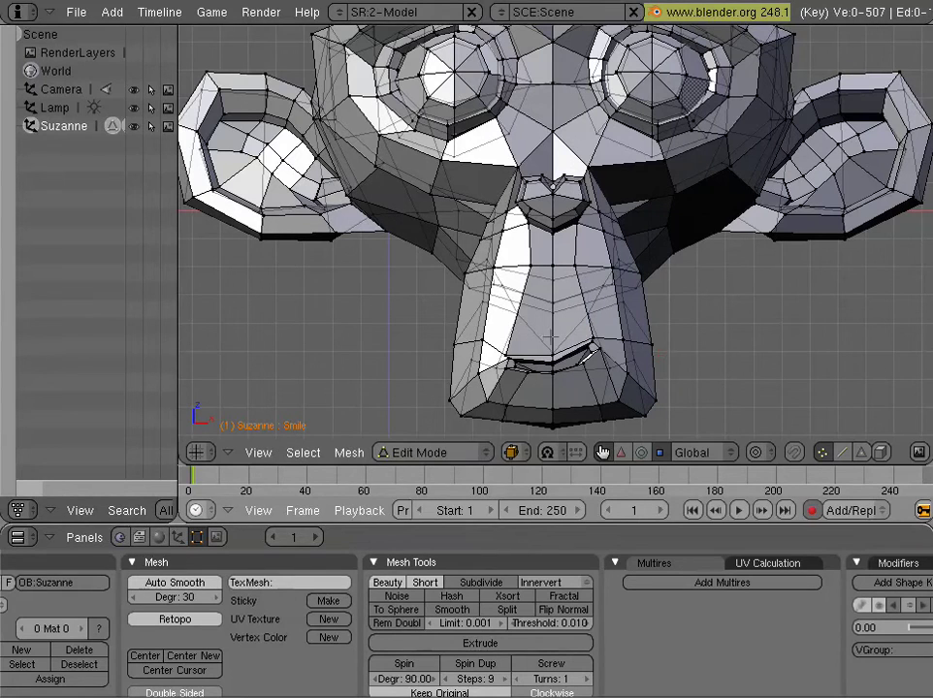
Rotate the opposite mouth corner's vertices to mirror the smile and raise them along Z.
drag(529, 360, 531, 372)
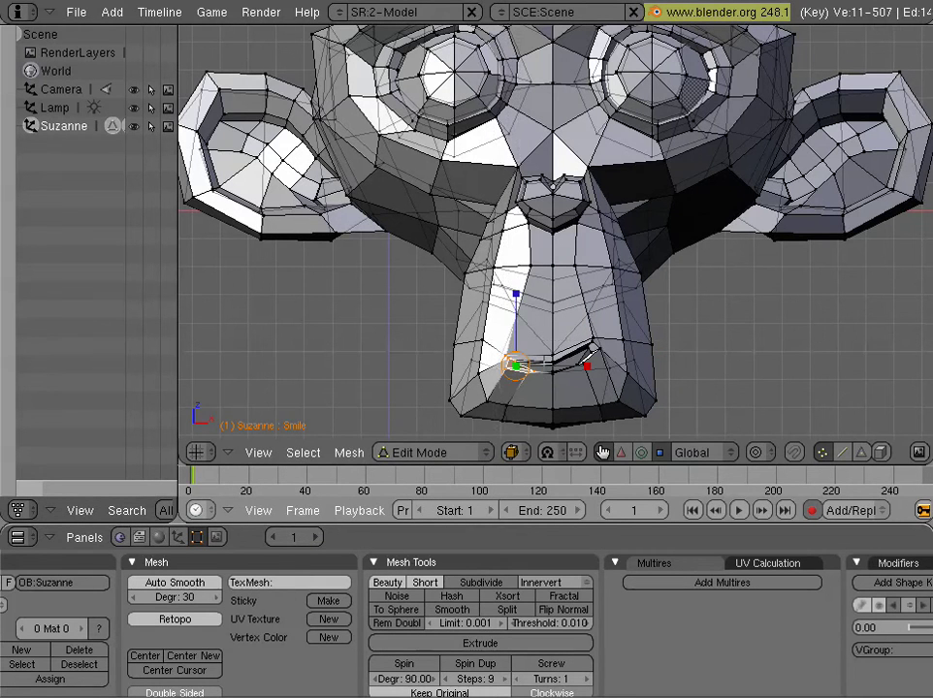
key(r)
key(g)
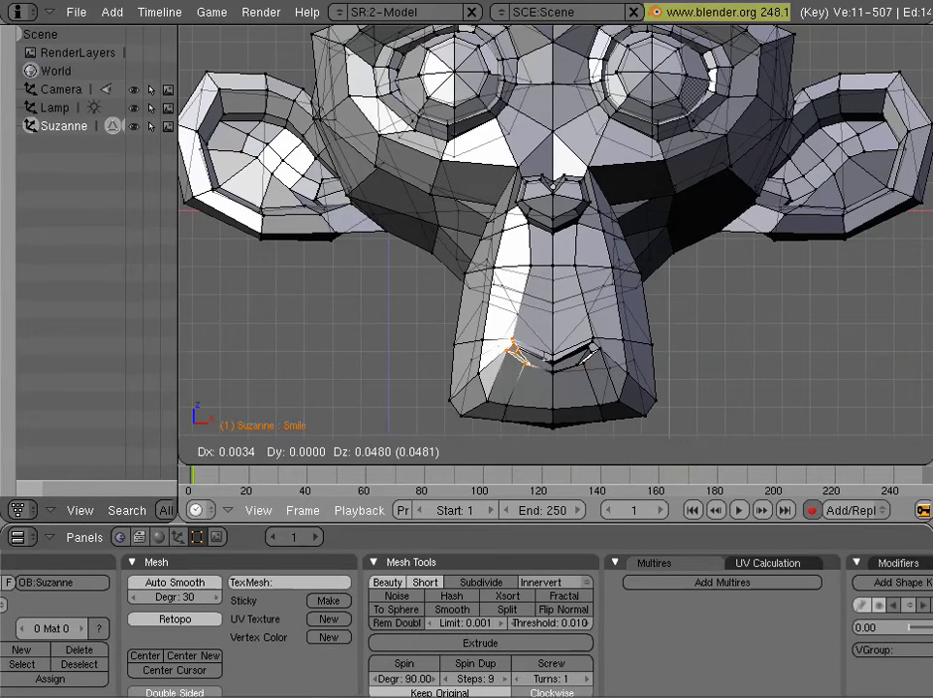
key(z)
click(539, 349)
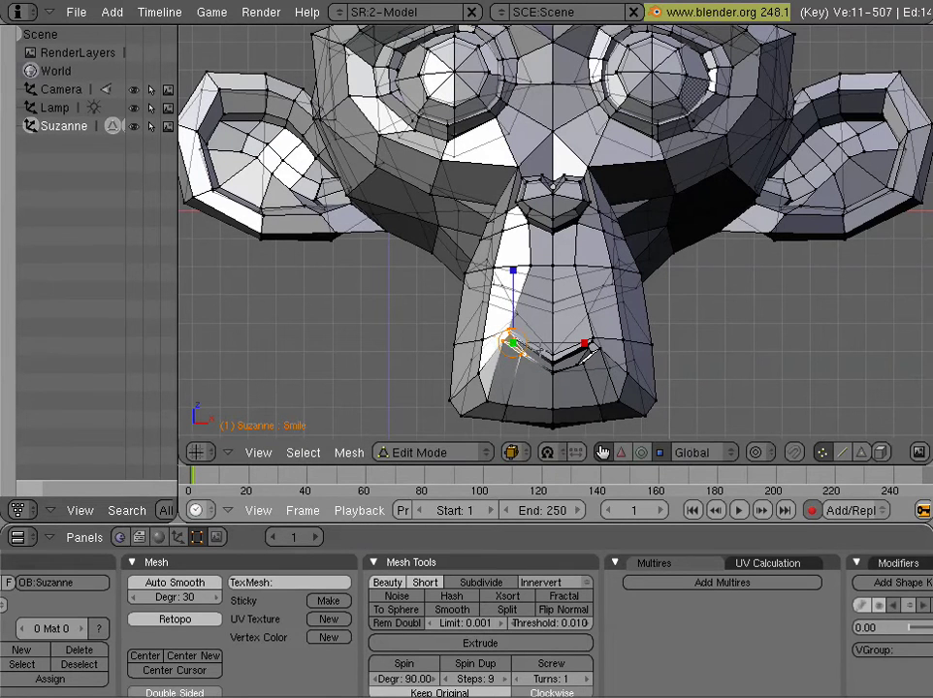
key(a)
Select the +X mouth corner with its adjacent cheek vertices and move them up along Z by about 0.045.
key(b)
drag(573, 320, 637, 382)
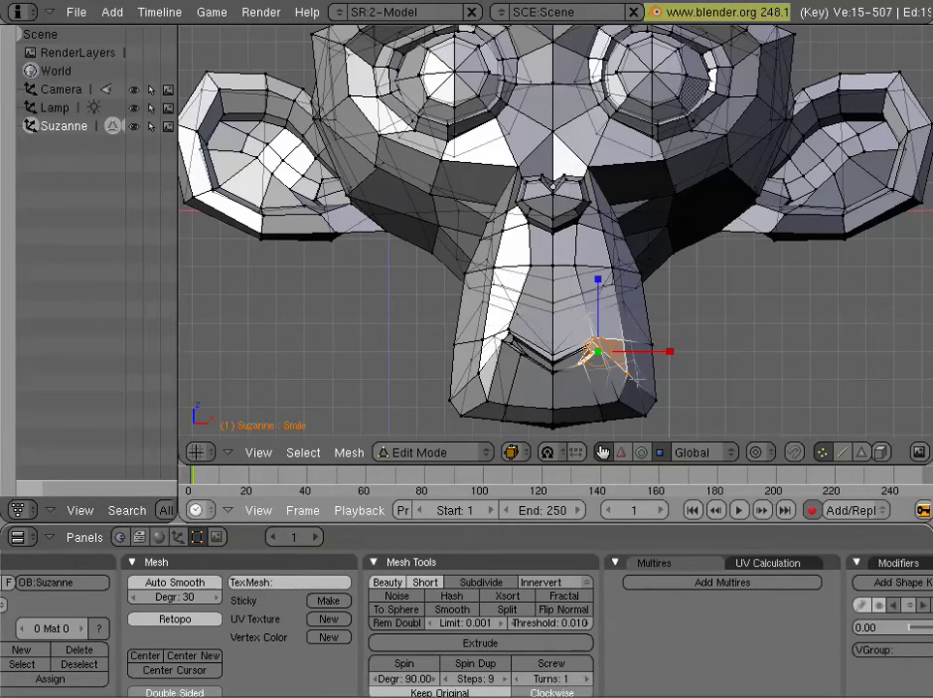
key(g)
key(z)
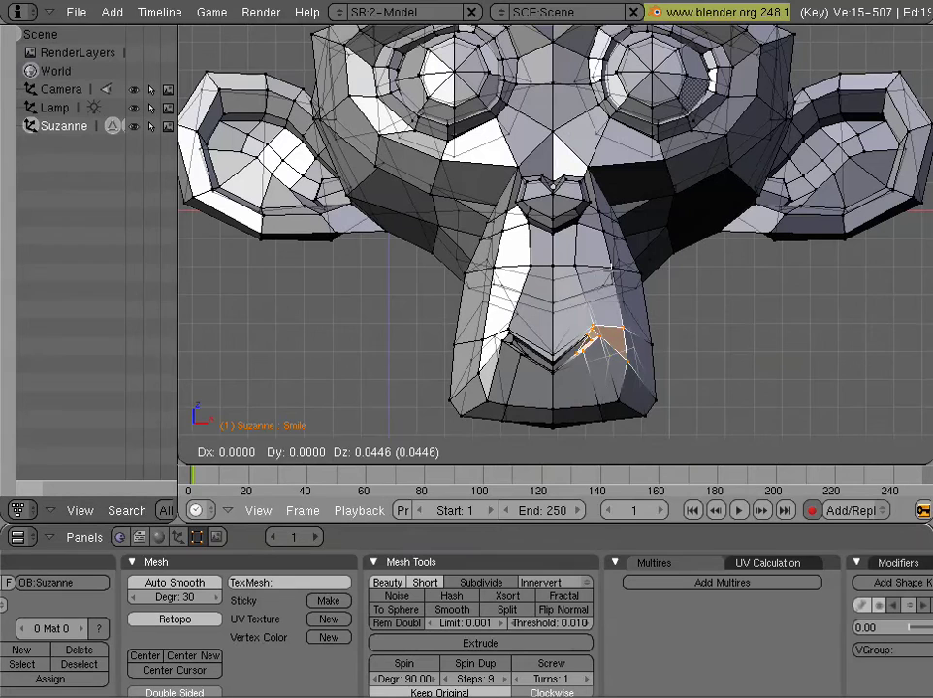
key(Return)
key(a)
Raise the -X mouth corner and adjacent cheek vertices along Z to match, and return to Object Mode.
key(b)
drag(475, 320, 529, 380)
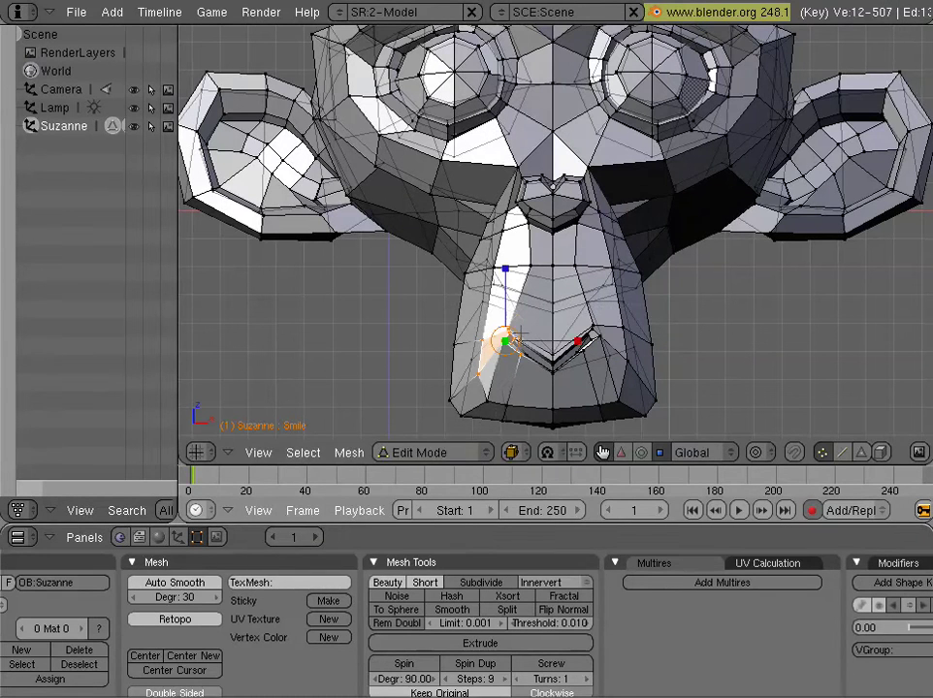
key(g)
key(z)
key(Return)
key(a)
key(Tab)
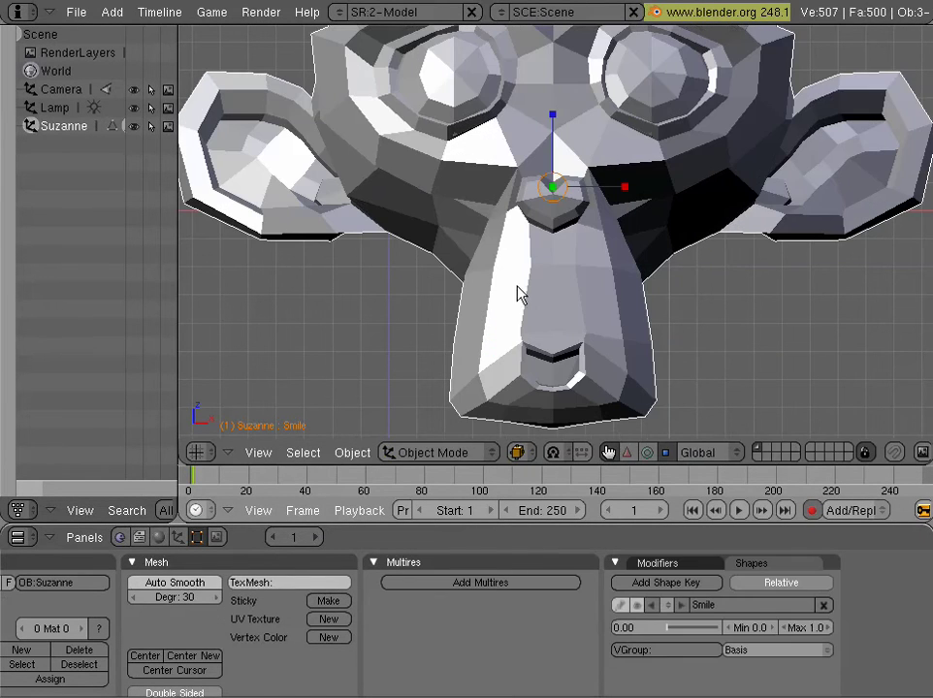
Cycle through Suzanne's shape keys to review each mouth shape, ending on Basis.
scroll(599, 314, down, 1)
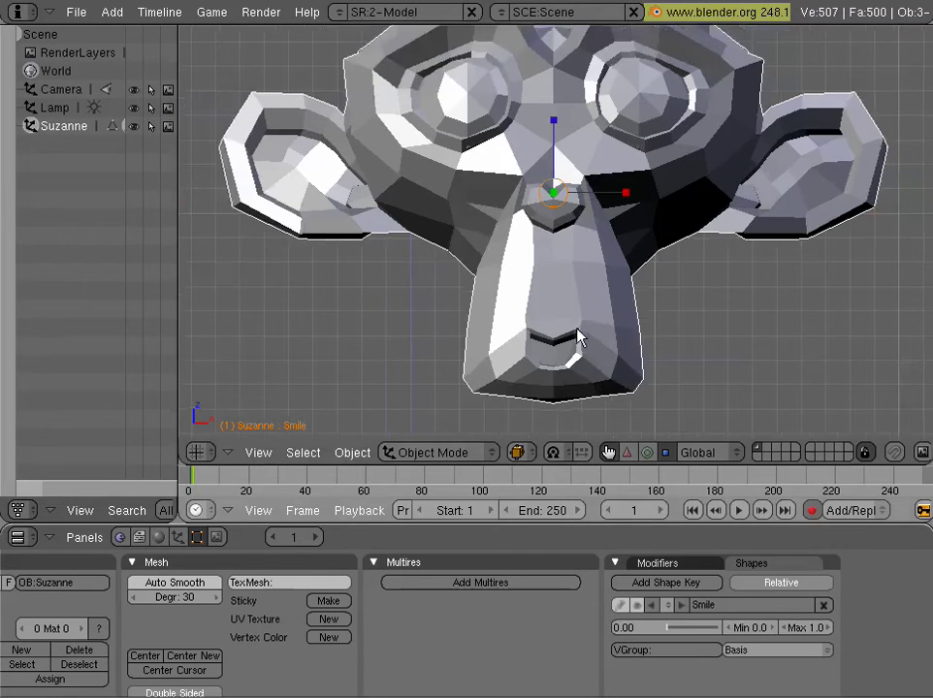
click(682, 606)
click(682, 606)
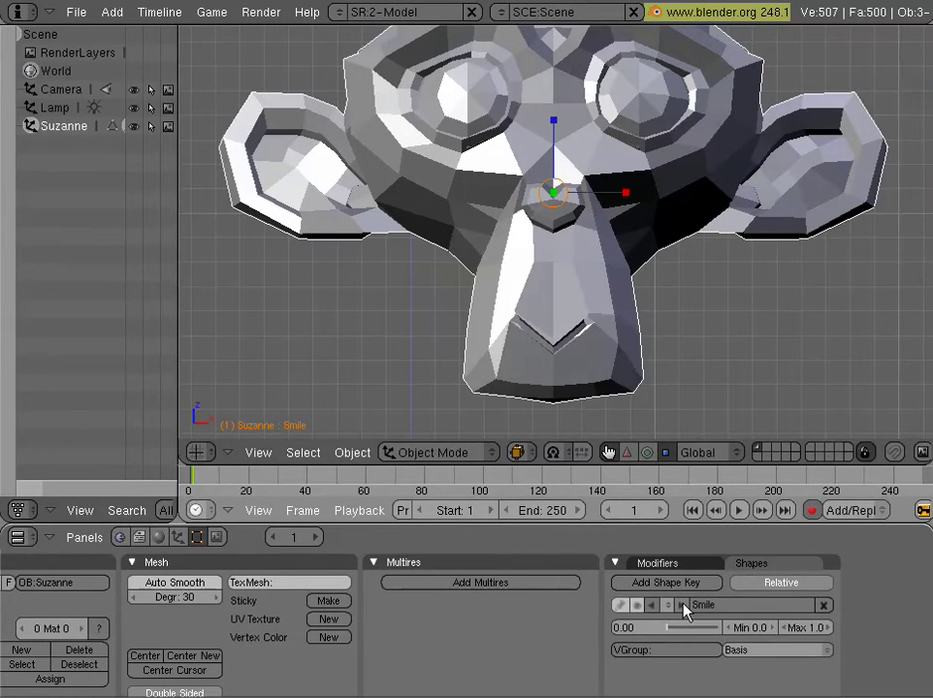
click(683, 606)
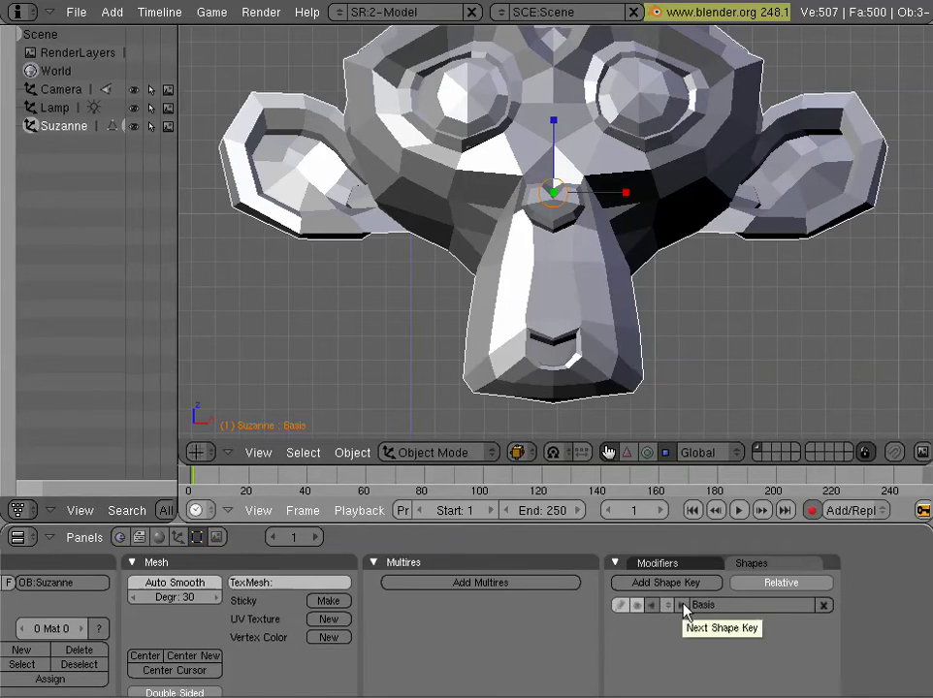
click(682, 606)
click(682, 606)
click(683, 606)
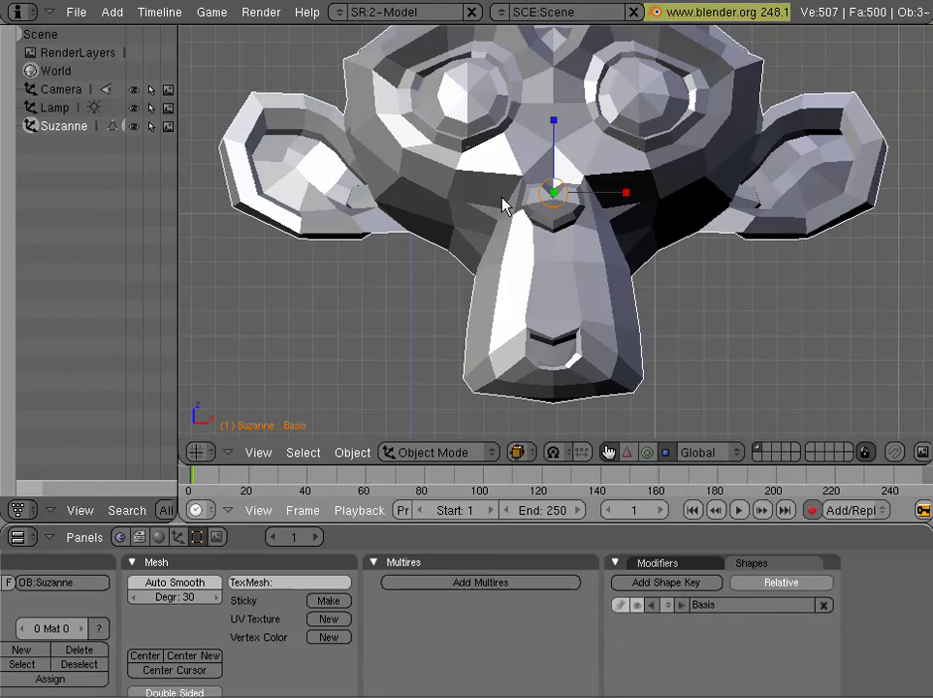
Switch to the 1-Animation screen layout with Suzanne in front view, and shrink the outliner and 3D view areas.
click(339, 12)
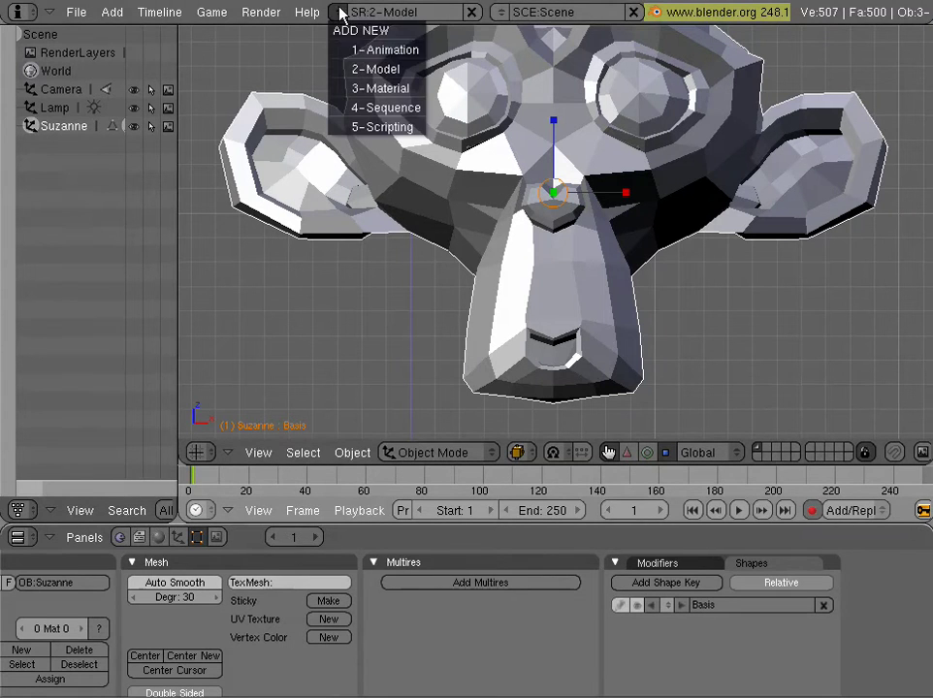
click(378, 50)
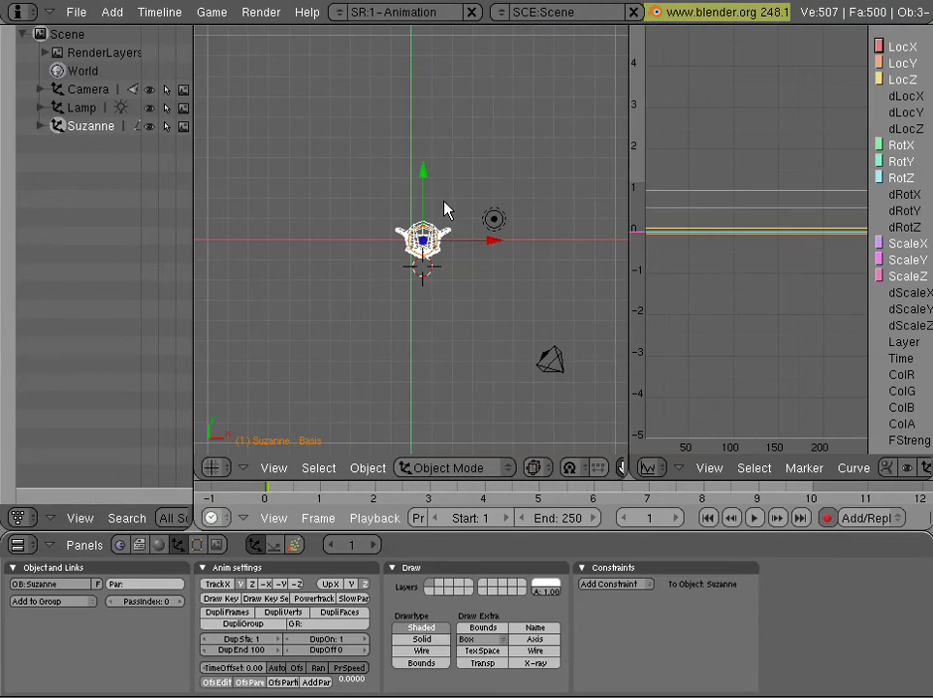
key(KP_1)
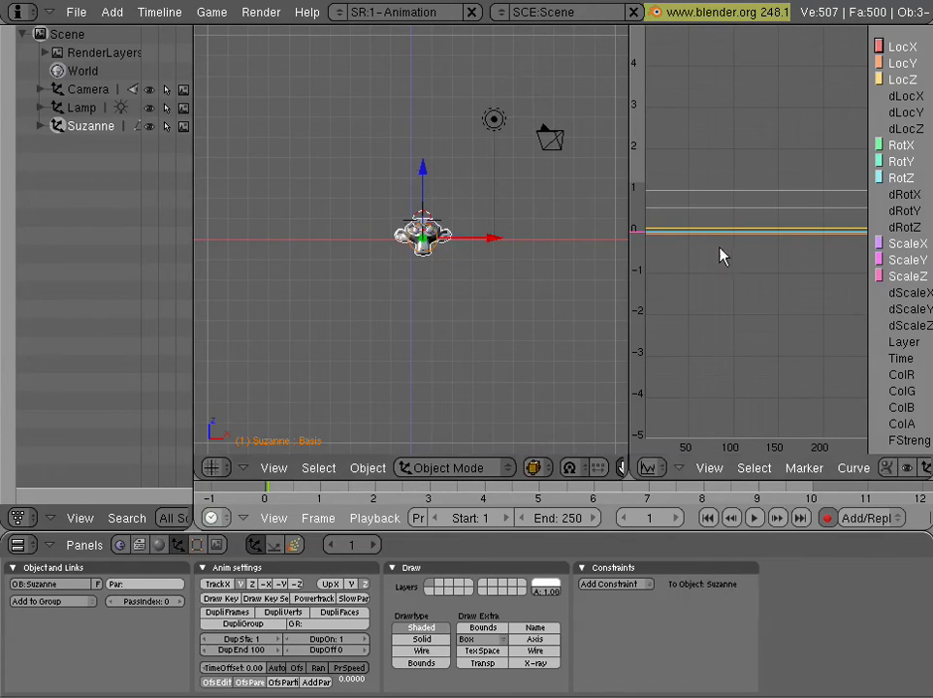
scroll(650, 237, up, 1)
scroll(439, 240, up, 6)
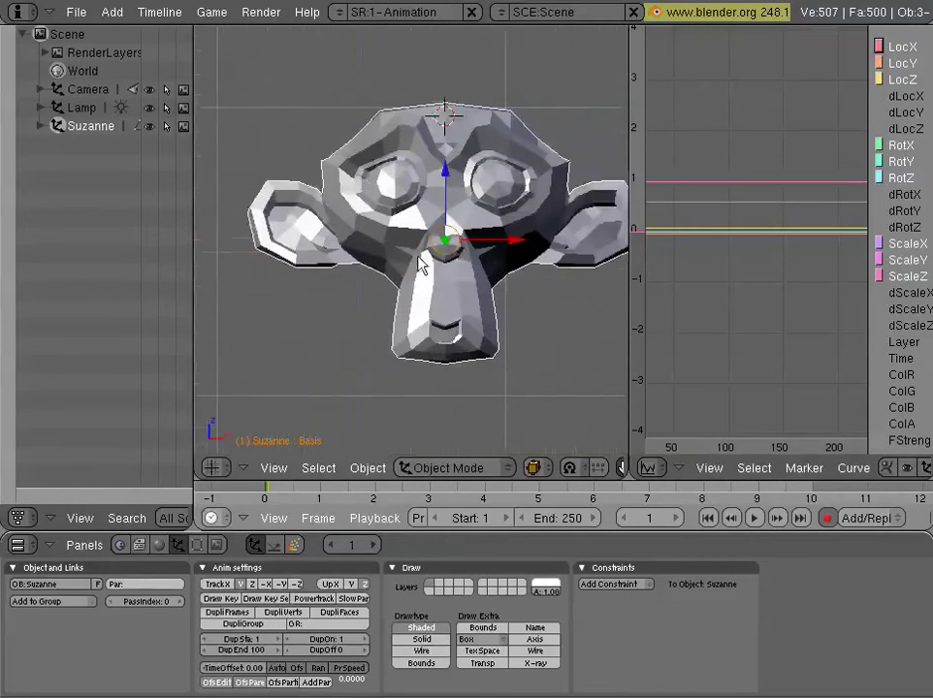
shift+middle_drag(417, 257, 372, 257)
drag(193, 176, 34, 187)
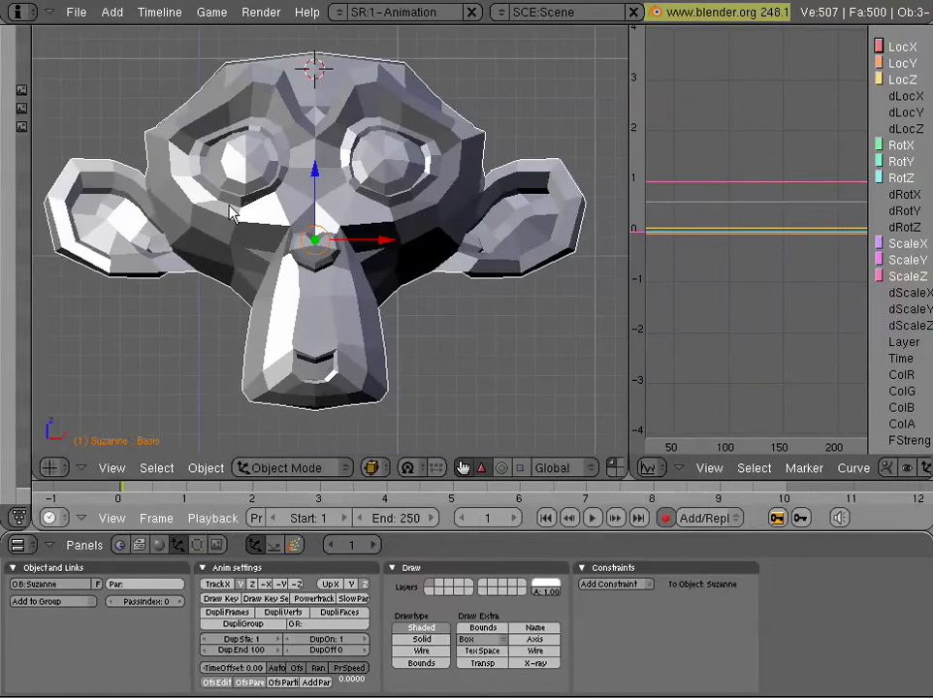
drag(637, 219, 429, 227)
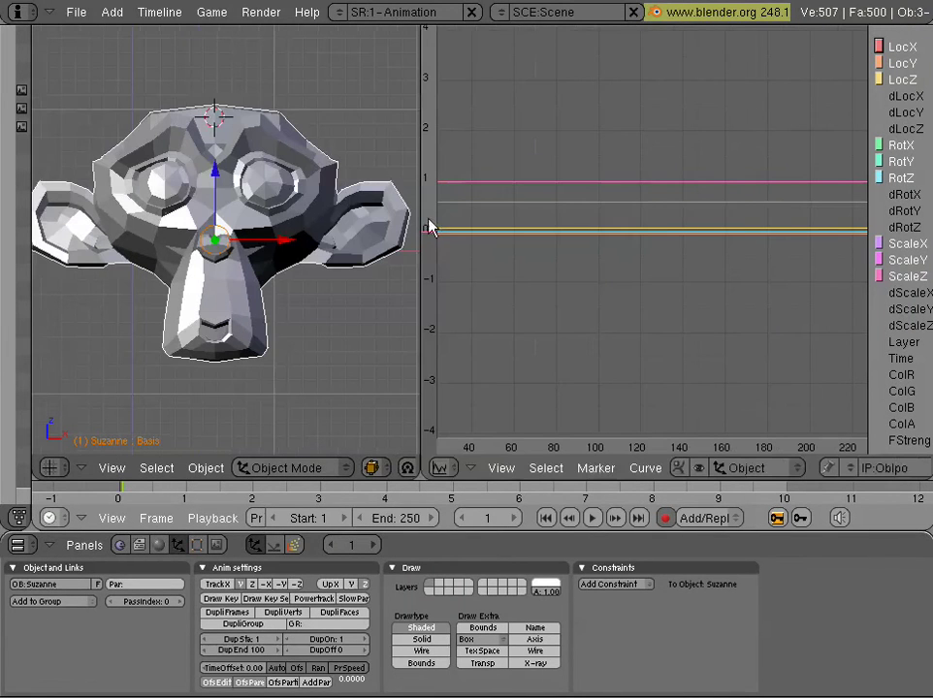
Change the IPO curve area to the Action Editor and frame Suzanne's face in the 3D view.
click(456, 469)
click(485, 424)
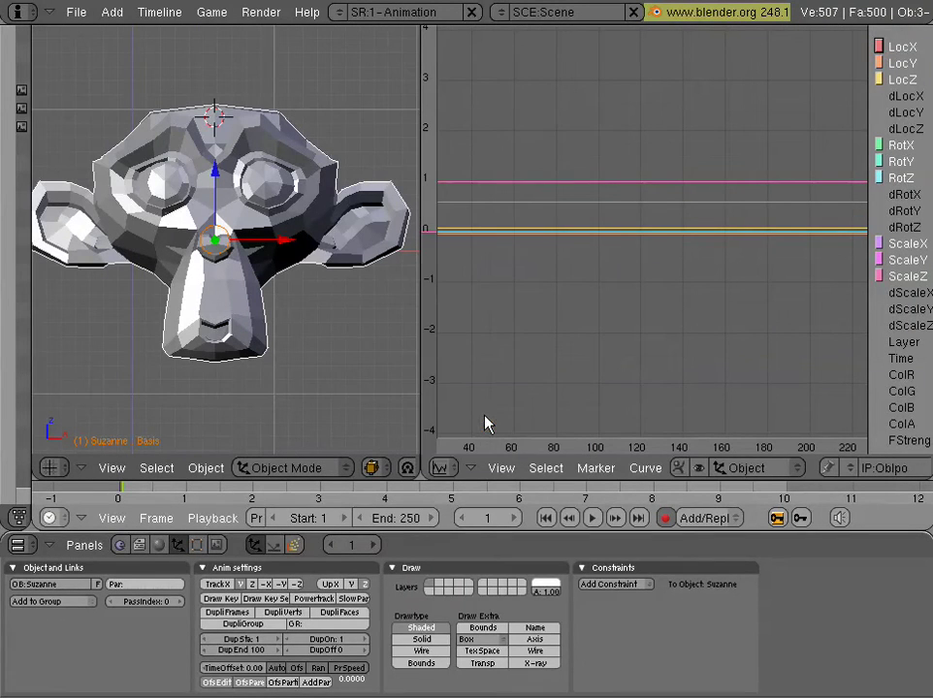
click(441, 470)
click(472, 407)
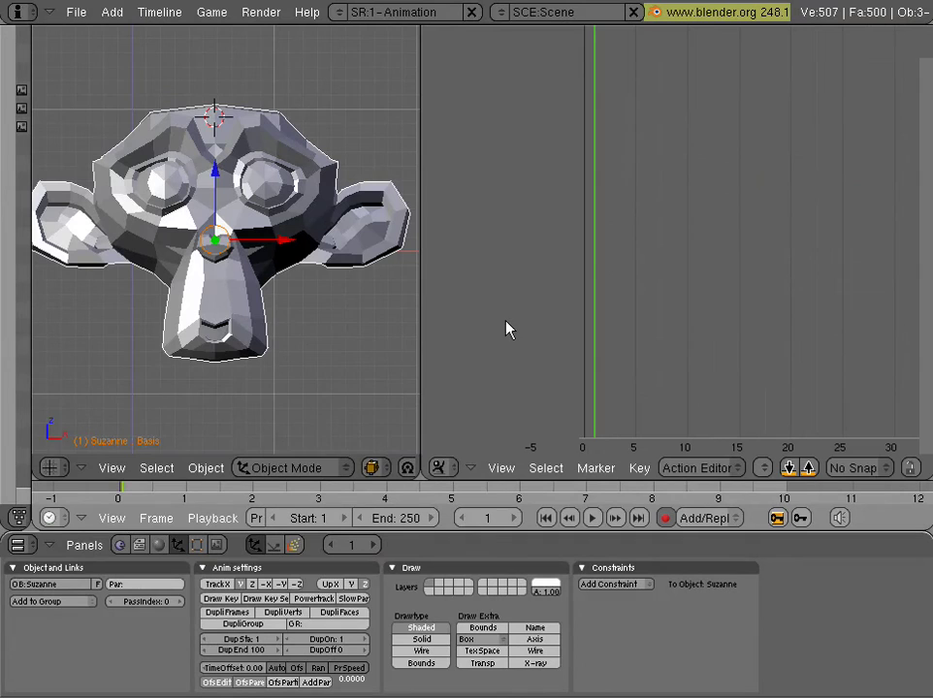
scroll(313, 288, up, 2)
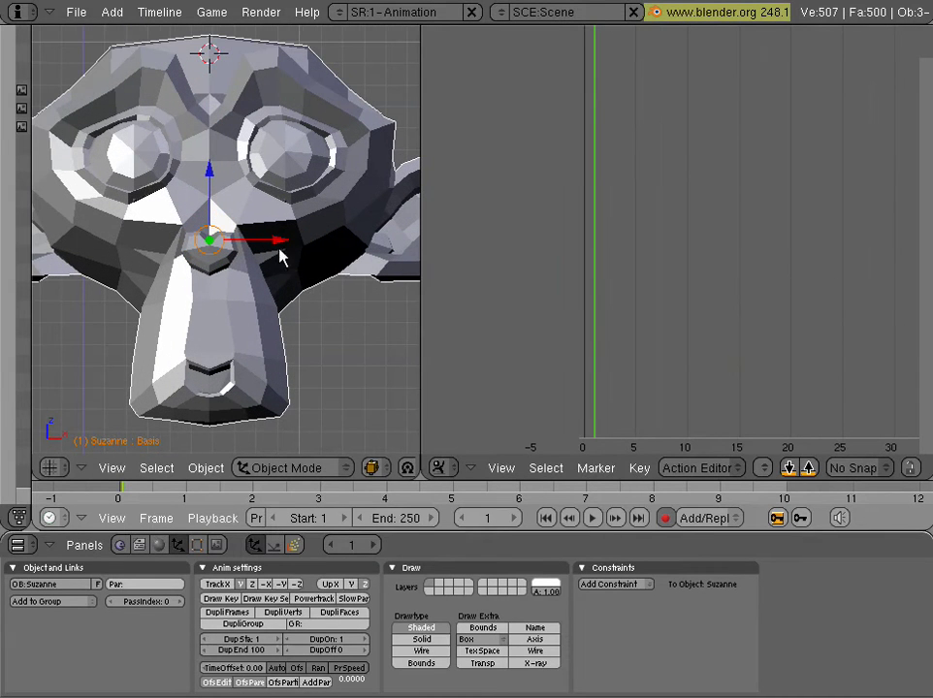
mouse_move(291, 254)
shift+middle_down()
mouse_move(272, 253)
mouse_move(283, 254)
shift+middle_up()
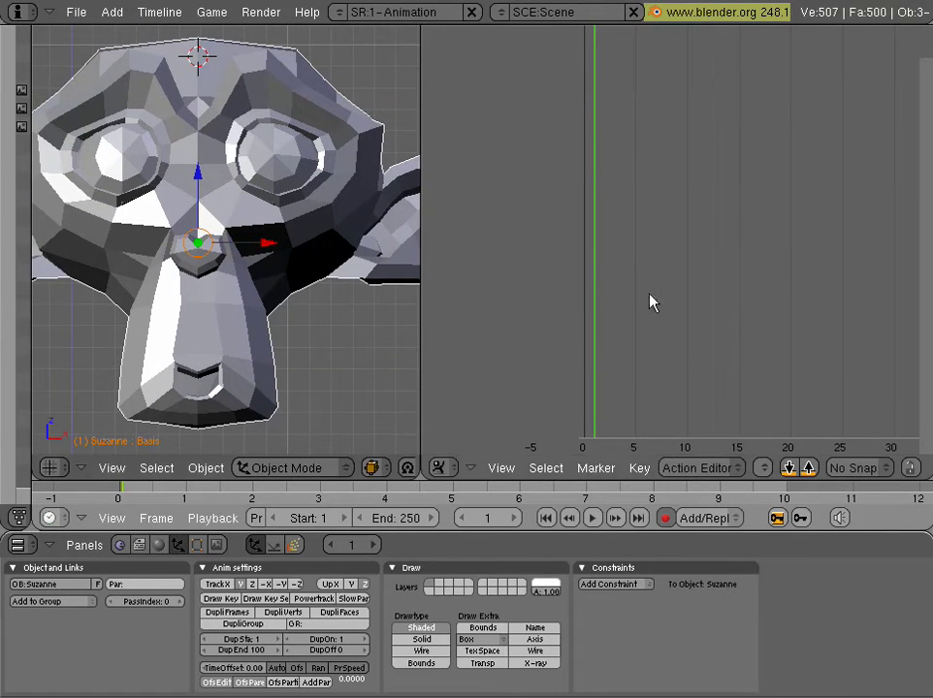
Assign an action to Suzanne in the Action Editor.
click(763, 467)
click(773, 446)
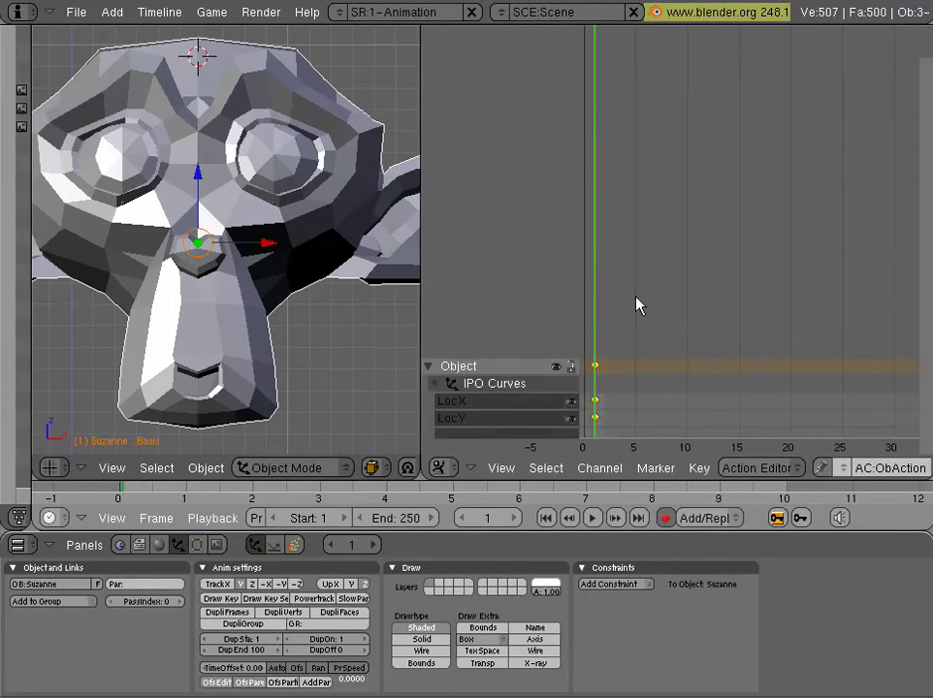
middle_drag(636, 305, 662, 183)
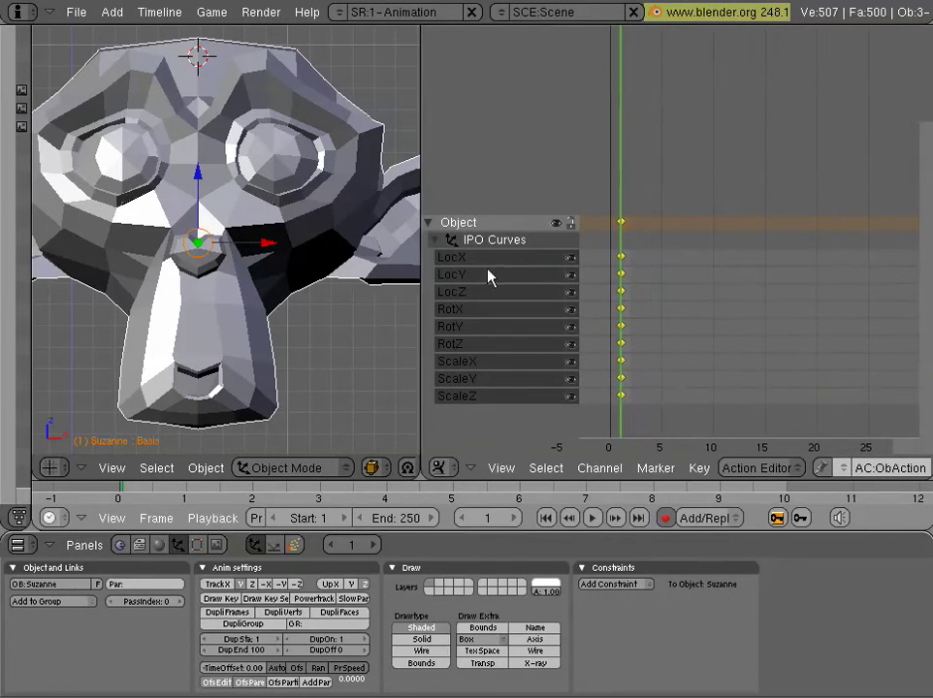
At frame 9, move Suzanne up along Z to record object keyframes automatically.
click(710, 211)
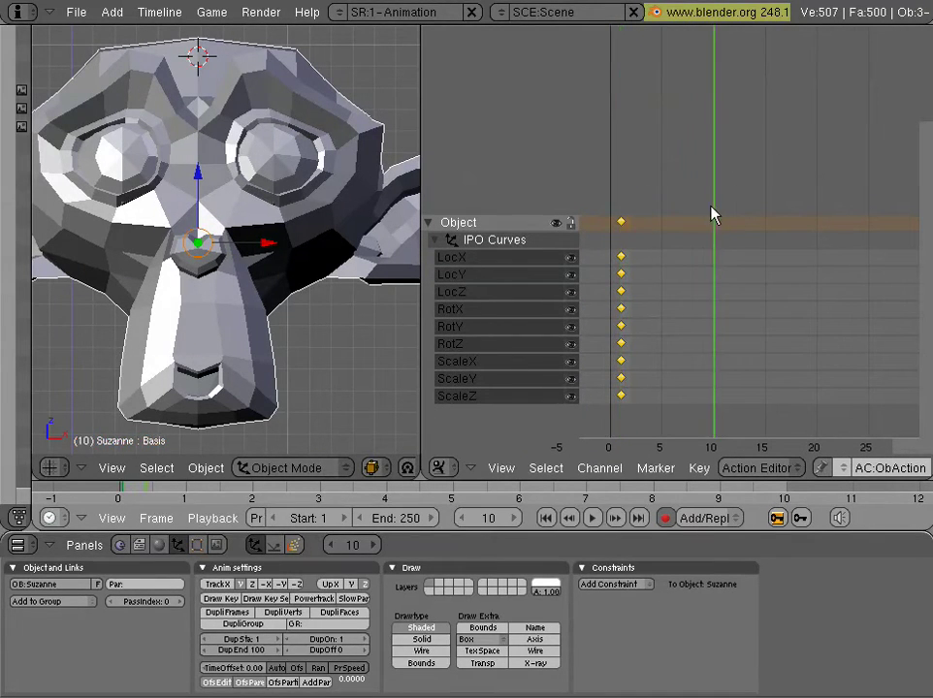
key(Left)
drag(198, 175, 206, 92)
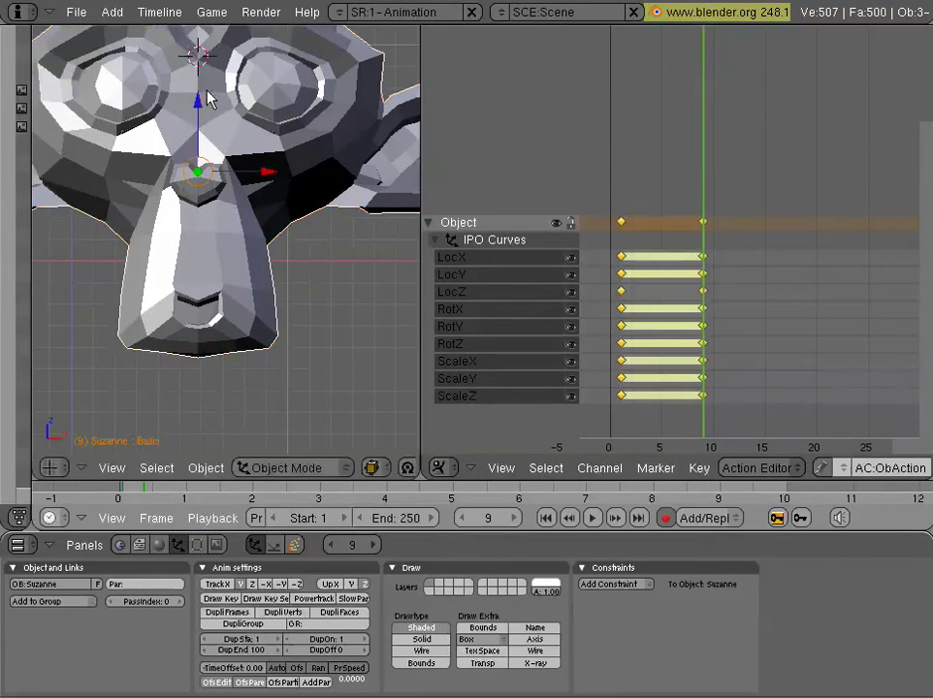
drag(703, 172, 705, 202)
Erase the keyframes at frame 9 and return to frame 1.
key(a)
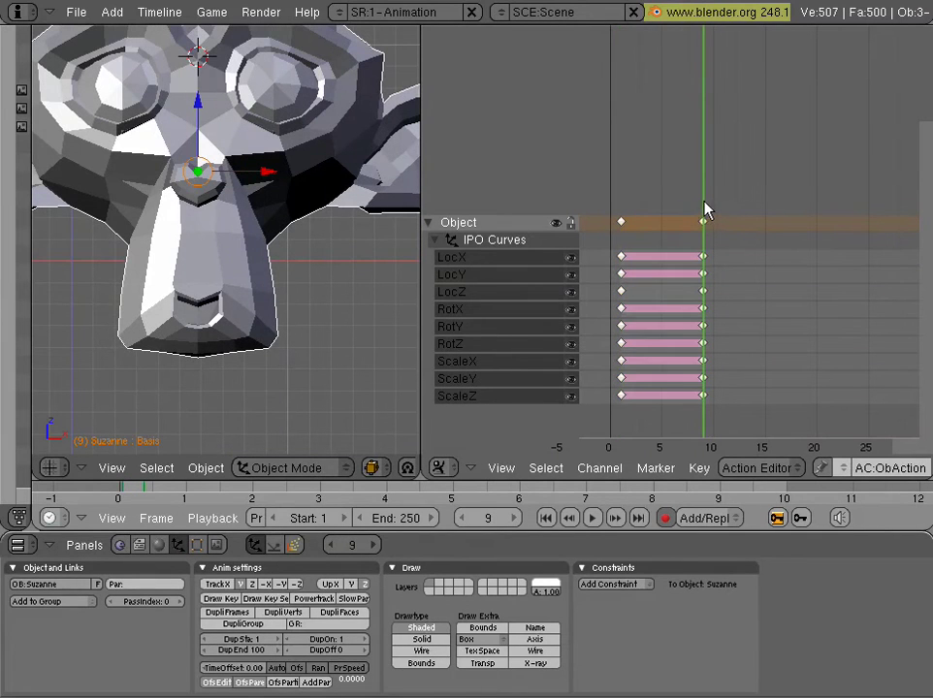
right_click(700, 208)
key(x)
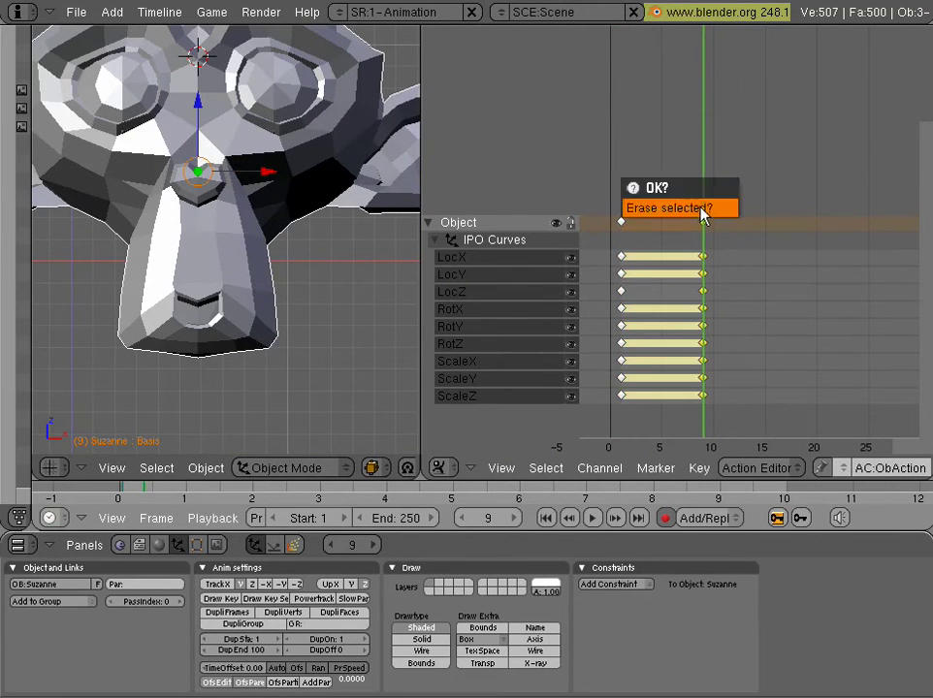
click(700, 208)
drag(693, 205, 563, 199)
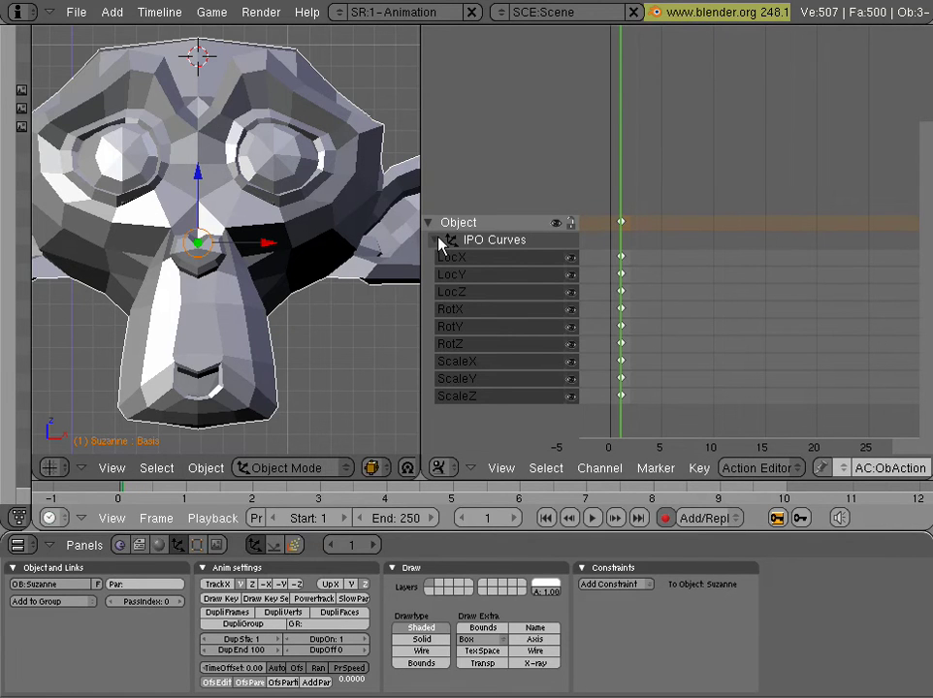
In the ShapeKey Editor with its sliders shown, key the Smile shape at 0.00 on frame 1.
click(788, 470)
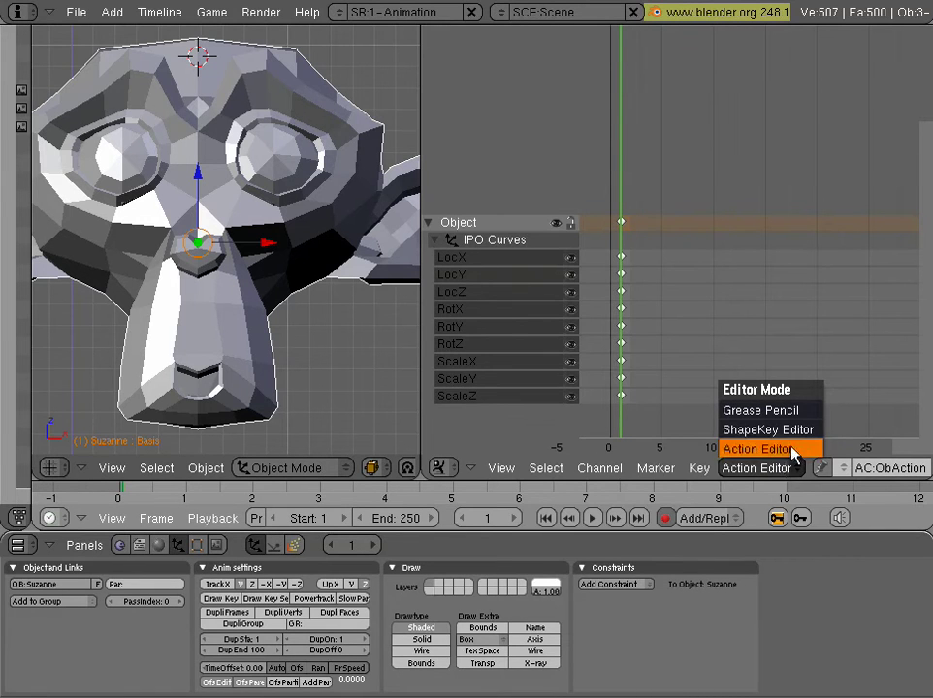
click(790, 432)
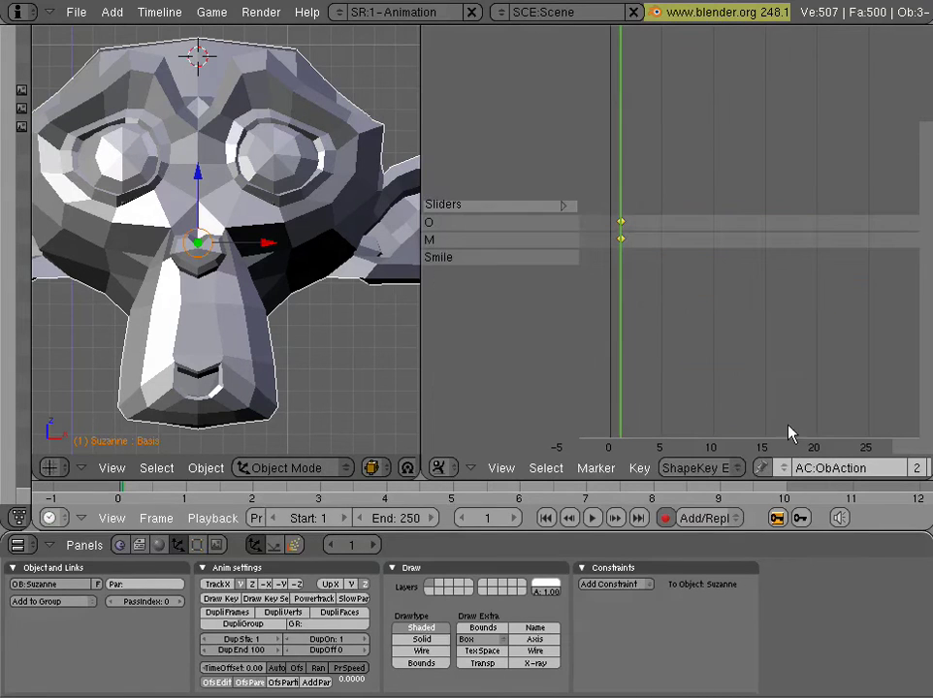
click(563, 210)
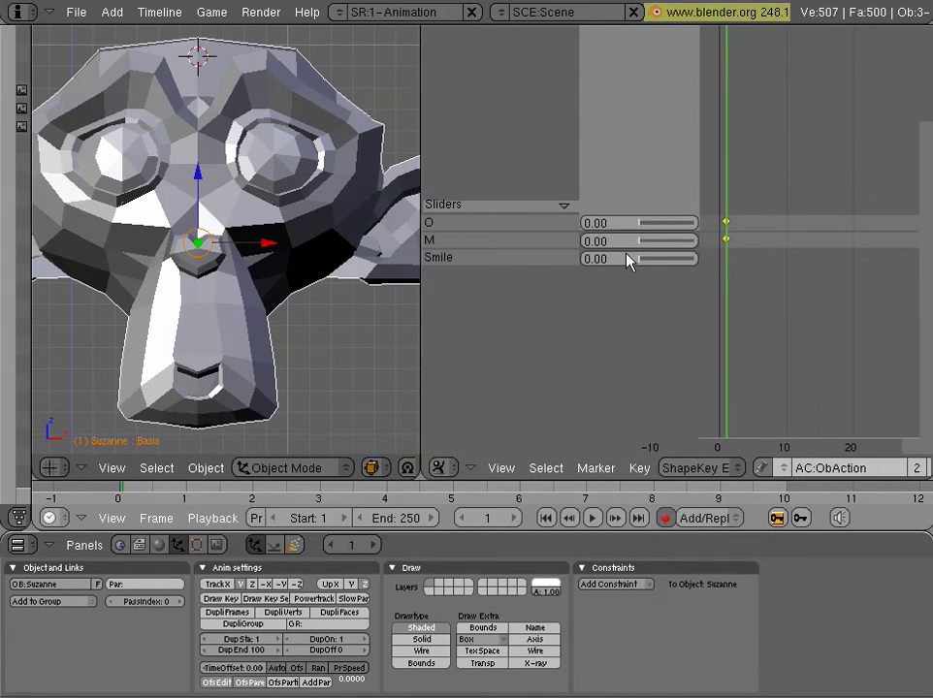
drag(642, 258, 583, 229)
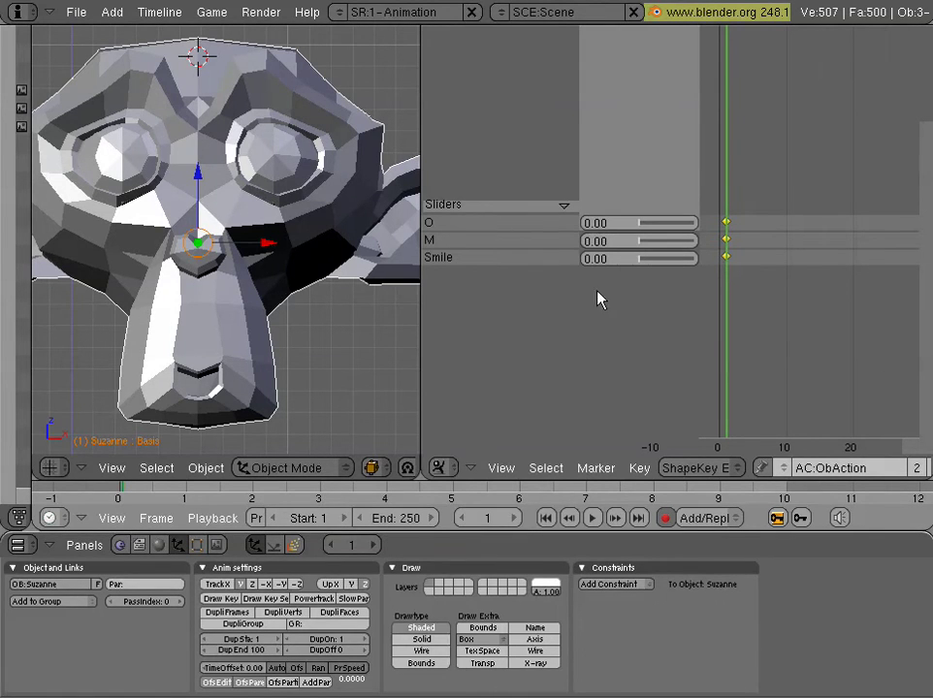
Key the O shape at 1.00 on frames 10 and 15, and at 0.00 on frame 21.
click(739, 187)
drag(748, 193, 790, 195)
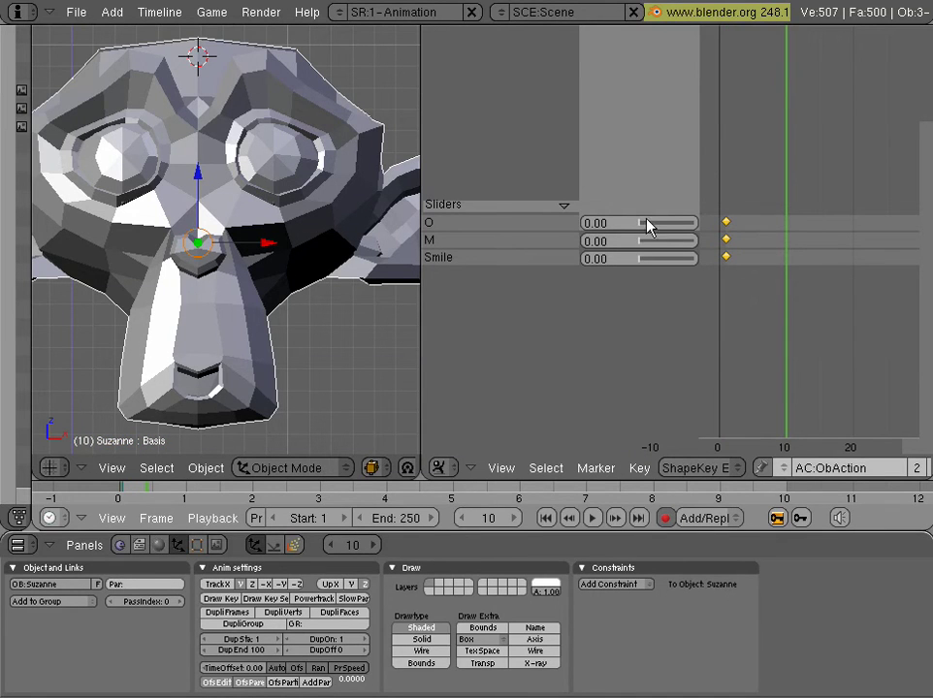
drag(648, 223, 819, 187)
drag(662, 232, 860, 183)
drag(669, 225, 595, 226)
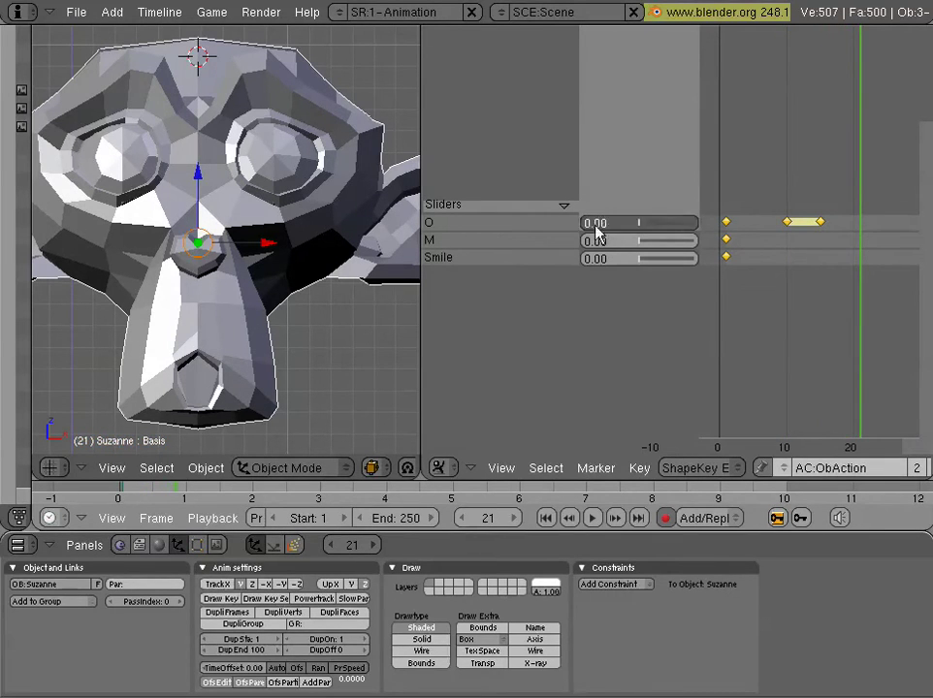
Go back to frame 10 and key the M shape at 1.00.
drag(874, 194, 787, 189)
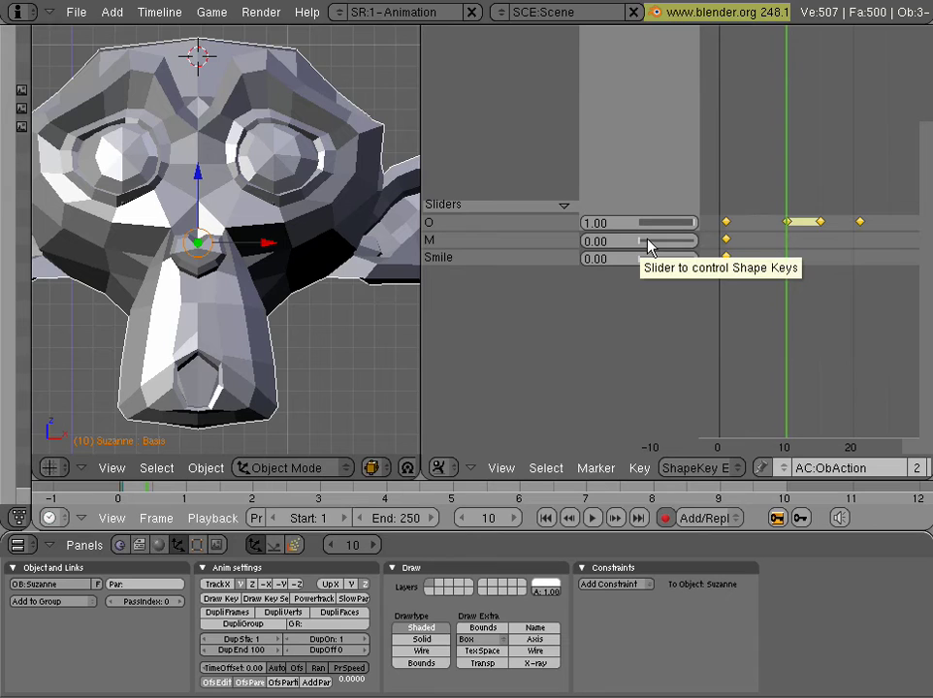
drag(646, 248, 708, 245)
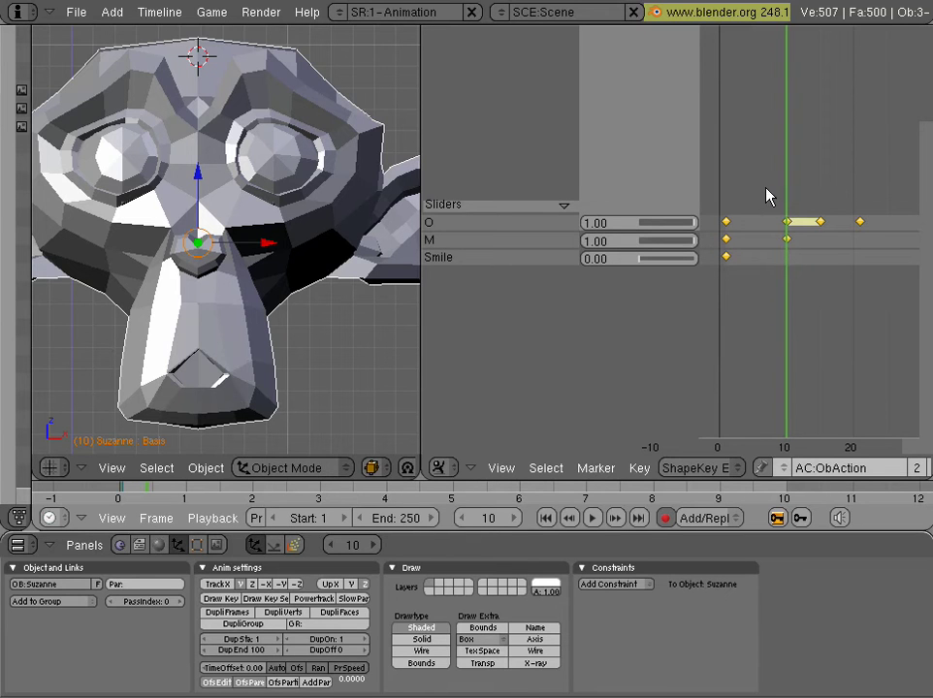
drag(760, 192, 787, 189)
Move the M channel's frame 10 keyframe to frame 21.
click(725, 240)
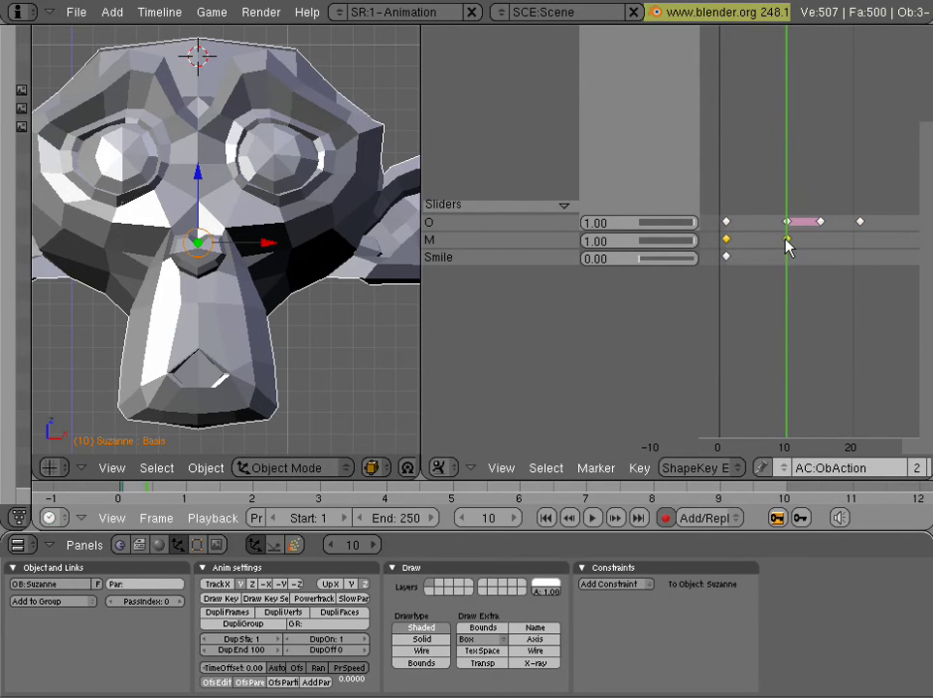
right_click(723, 238)
right_click(785, 236)
key(g)
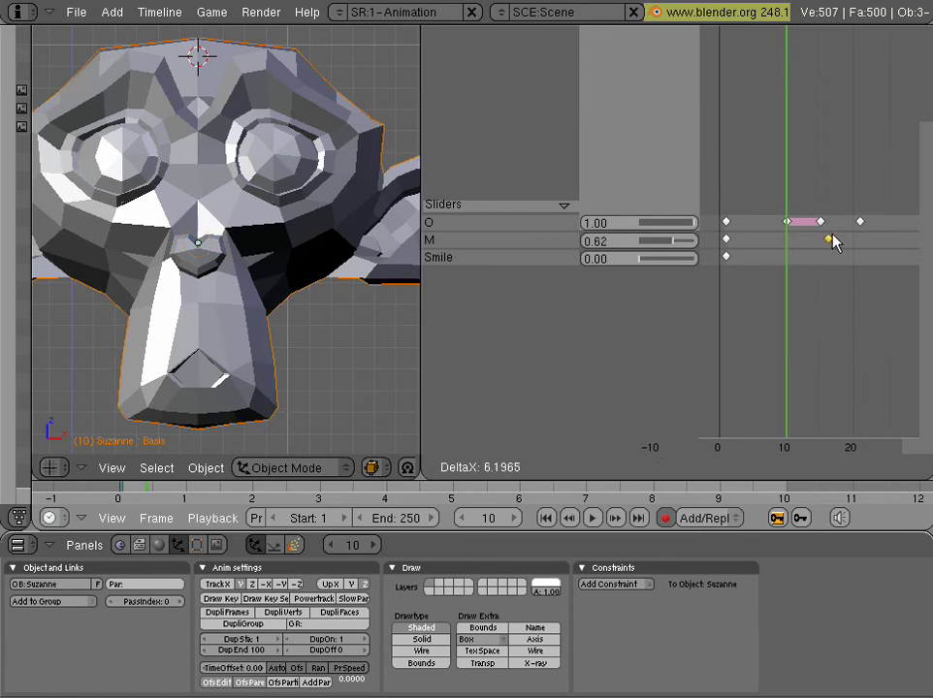
click(858, 243)
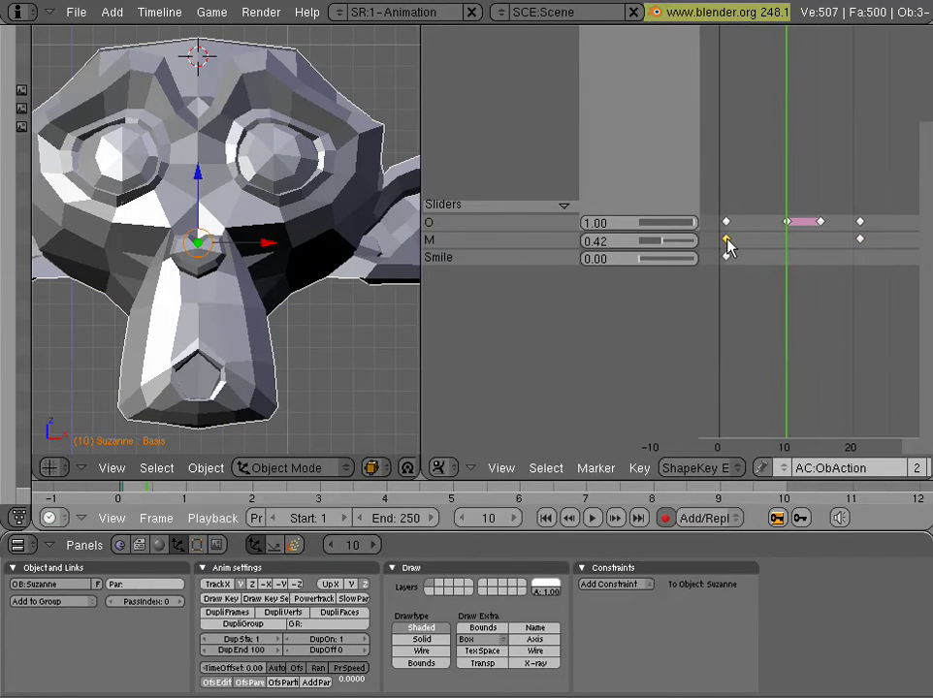
Duplicate the M channel's frame 1 keyframe to about frame 13 and scrub through the transition from O to M.
key(shift+d)
click(802, 240)
click(722, 195)
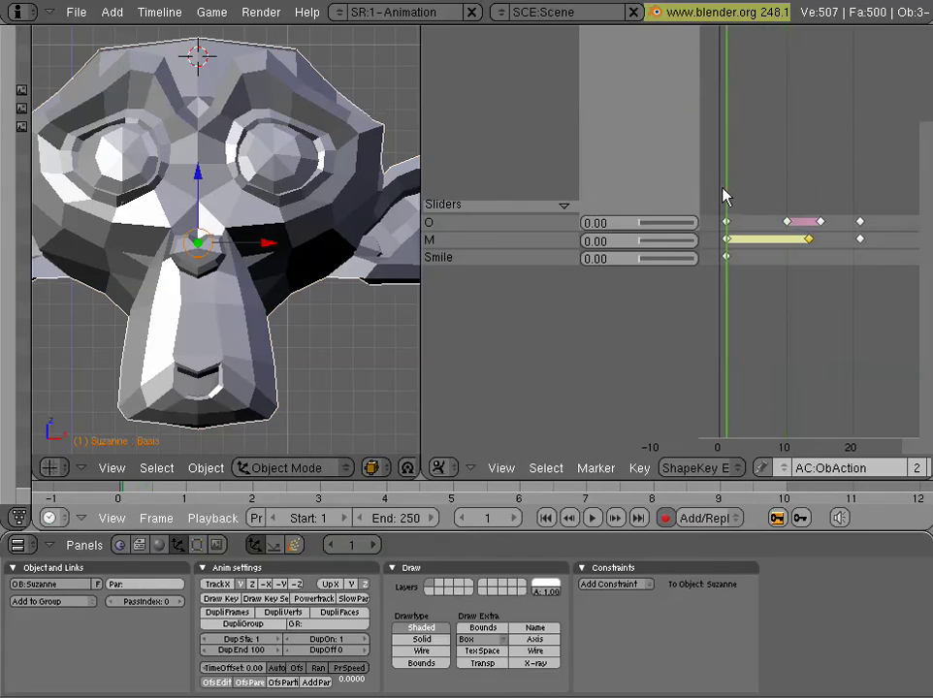
drag(722, 196, 850, 222)
Duplicate the Smile channel's frame 1 keyframe to about frame 16.
right_click(728, 258)
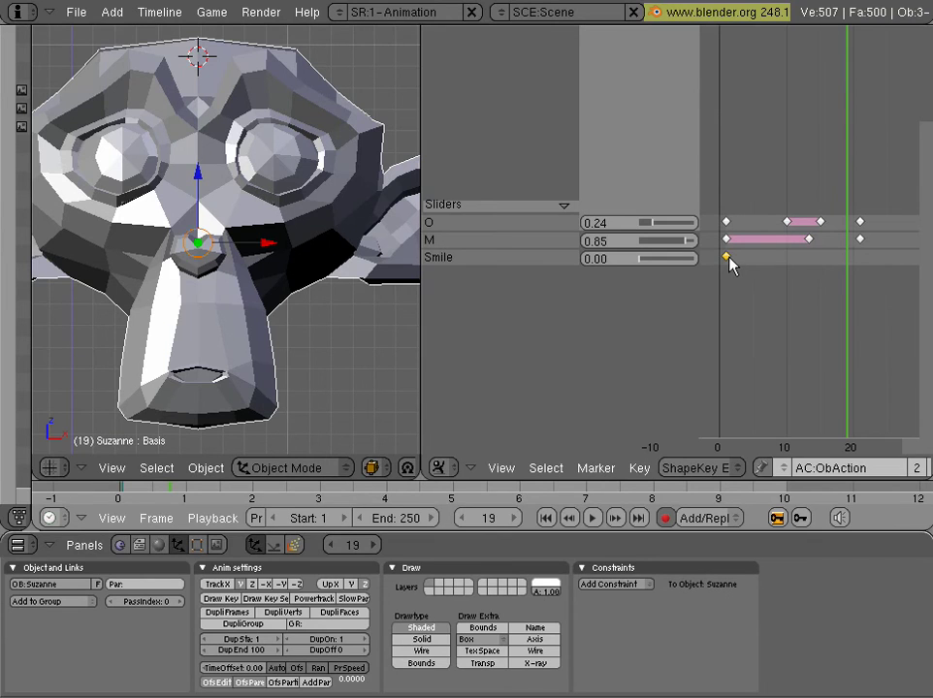
key(shift+d)
click(829, 256)
Key the Smile shape at 1.00 on frame 23 and move that keyframe to frame 26.
click(860, 236)
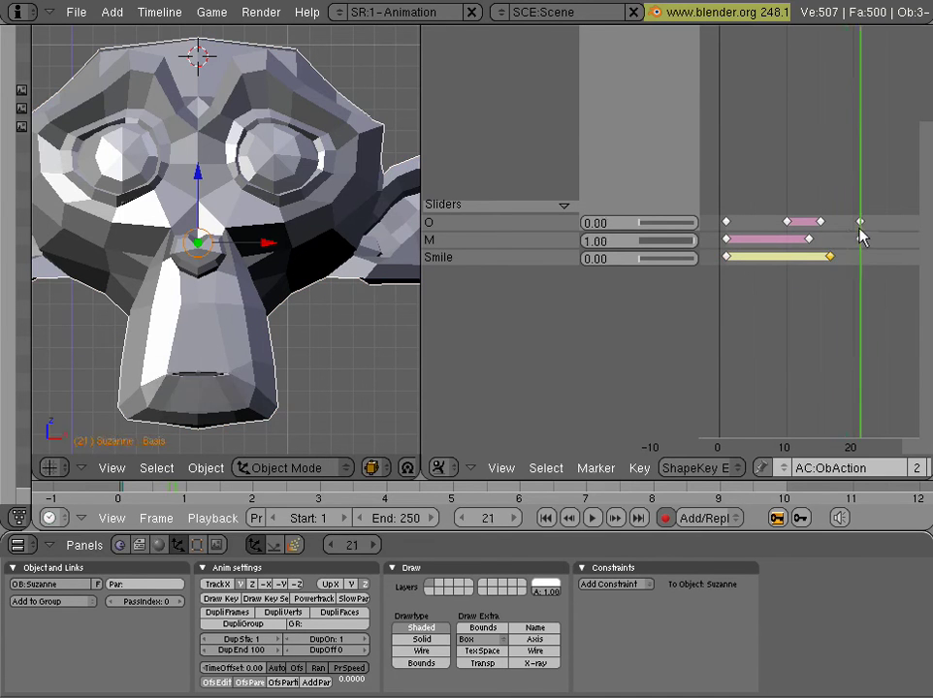
drag(860, 236, 873, 235)
drag(662, 259, 736, 264)
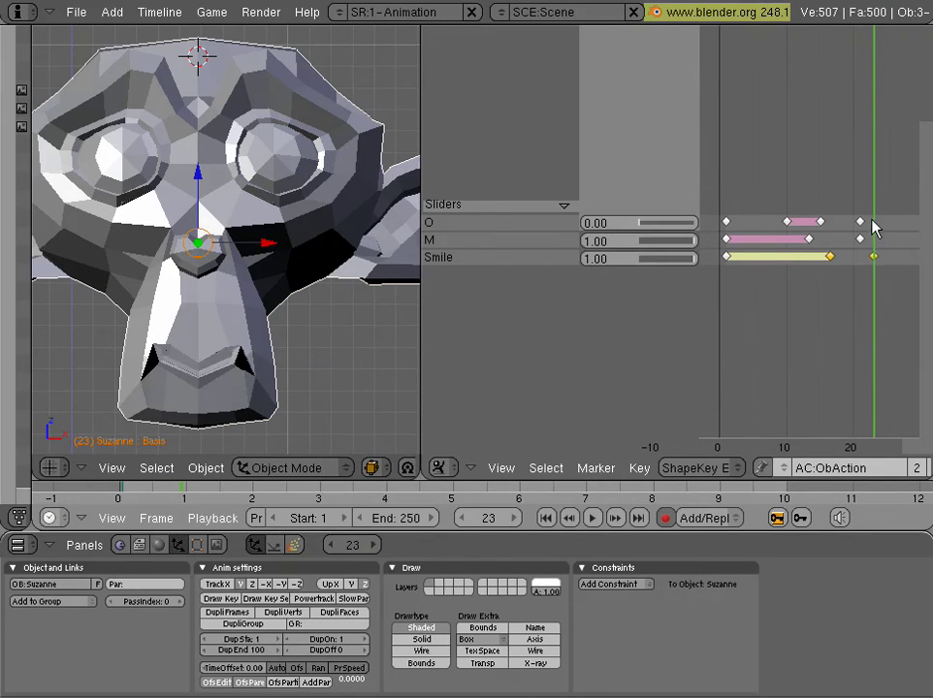
drag(880, 228, 875, 227)
right_click(873, 256)
key(g)
click(885, 256)
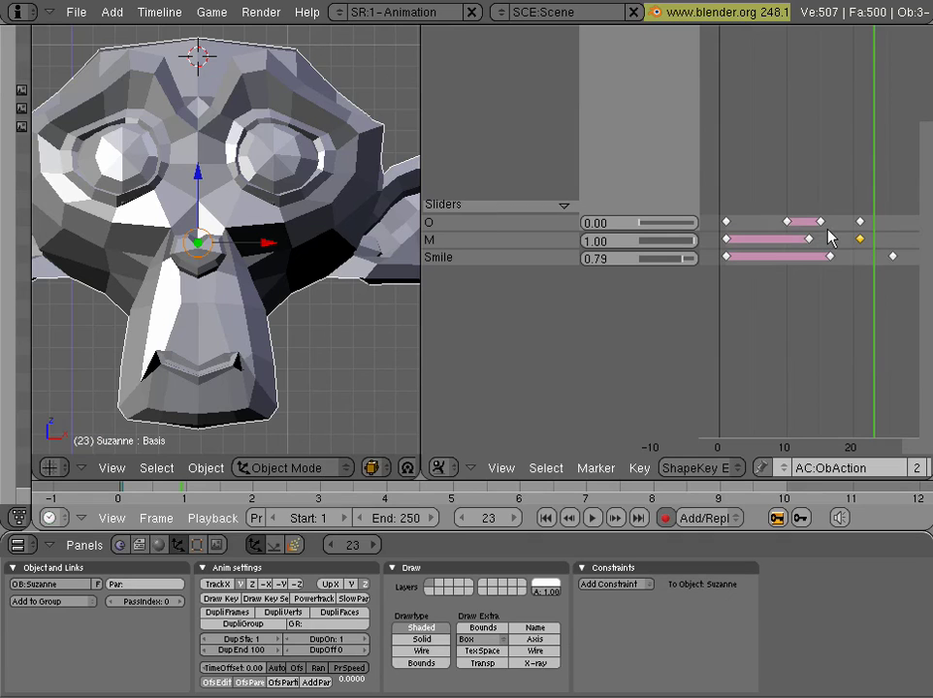
Key the M shape at 0.00 on frame 26 and scrub back to frame 1.
click(893, 215)
drag(668, 241, 558, 241)
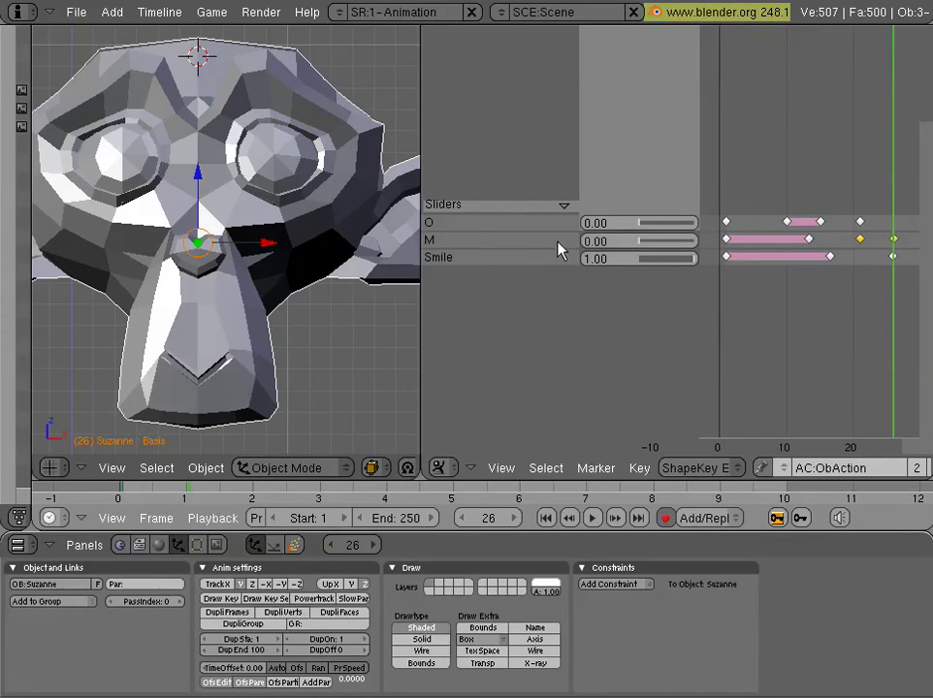
drag(893, 187, 685, 187)
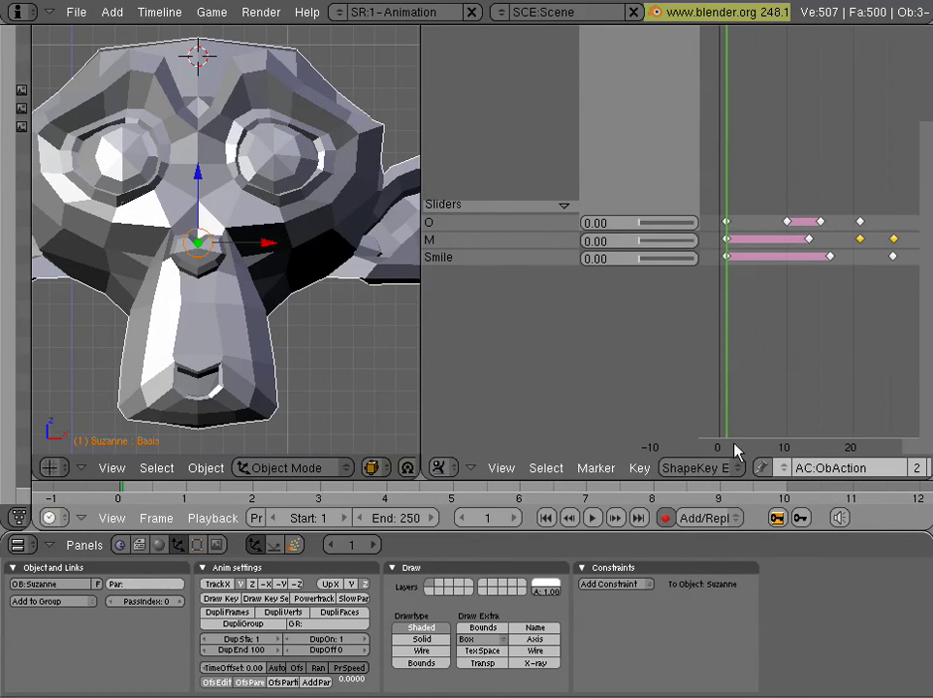
Display Suzanne's shape key settings in the Editing buttons and make O the active shape.
click(739, 468)
key(F9)
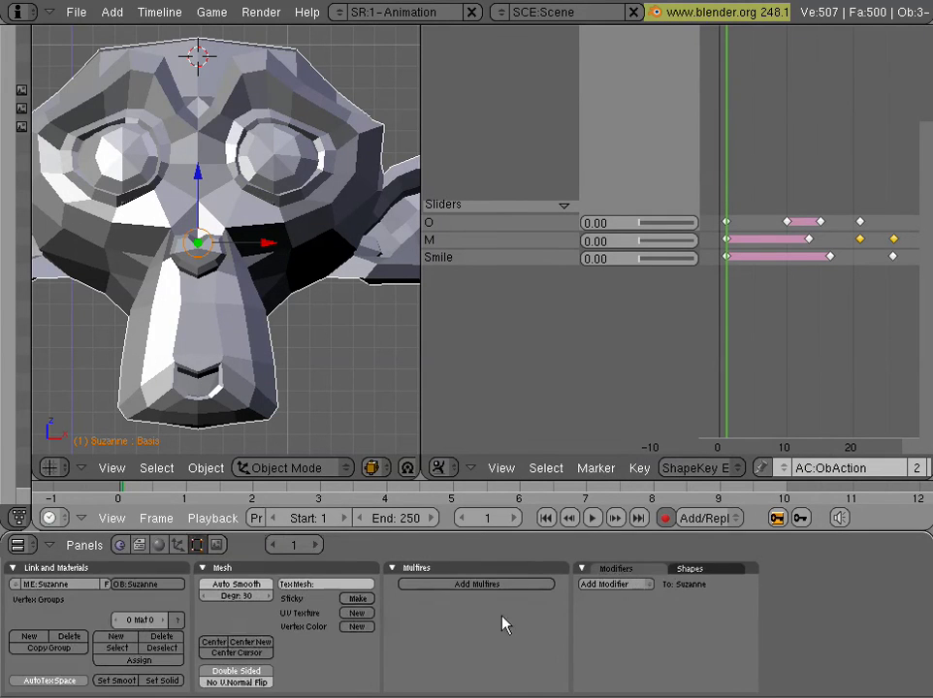
click(689, 568)
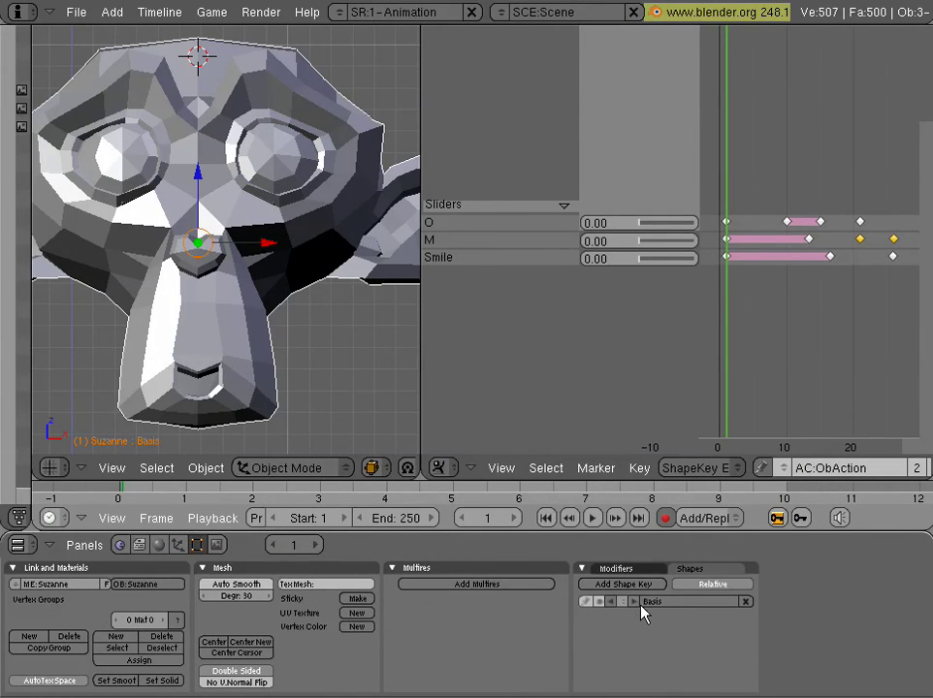
click(635, 601)
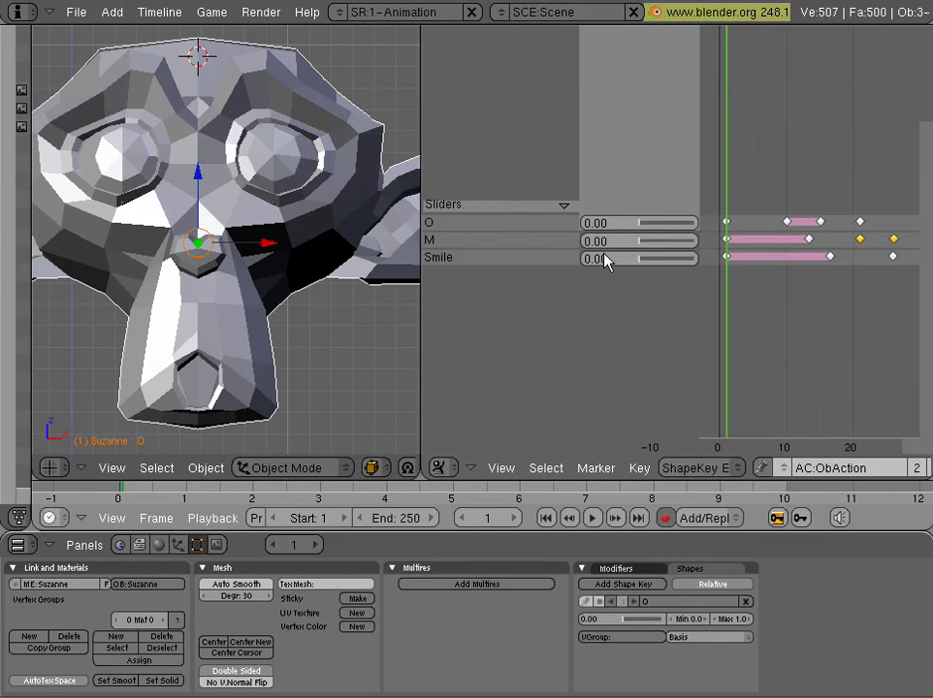
Replace the ShapeKey Editor with the Ipo Curve Editor.
click(444, 471)
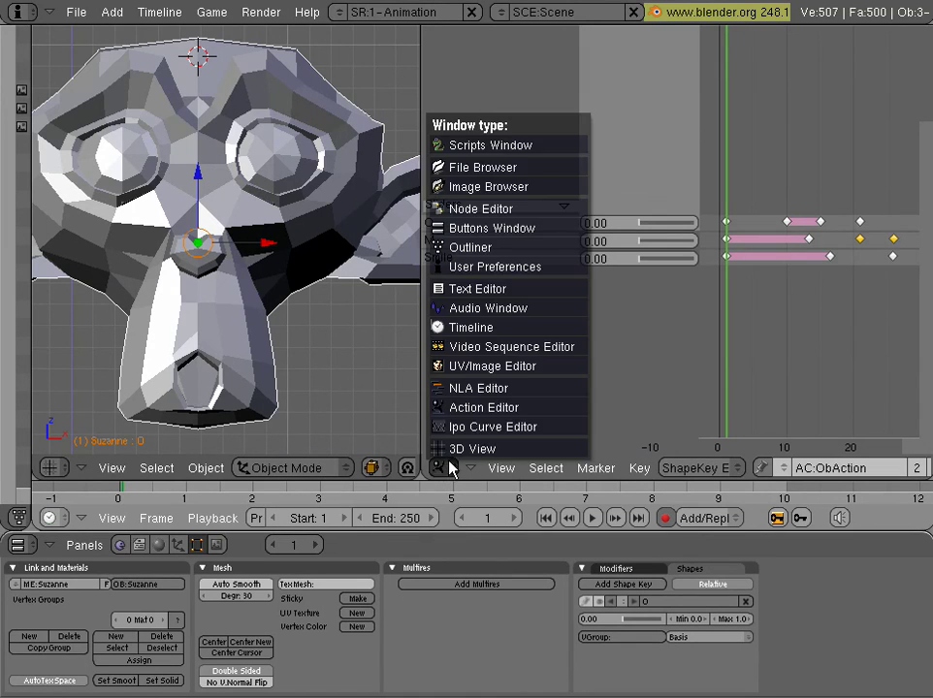
click(491, 427)
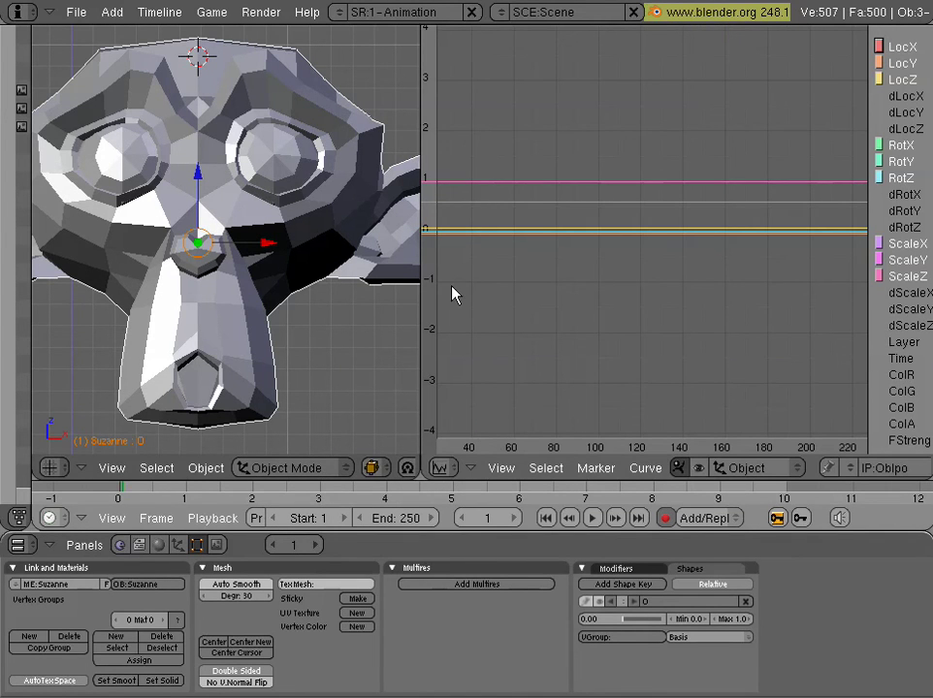
middle_drag(553, 211, 621, 229)
scroll(603, 220, up, 5)
click(453, 468)
click(495, 432)
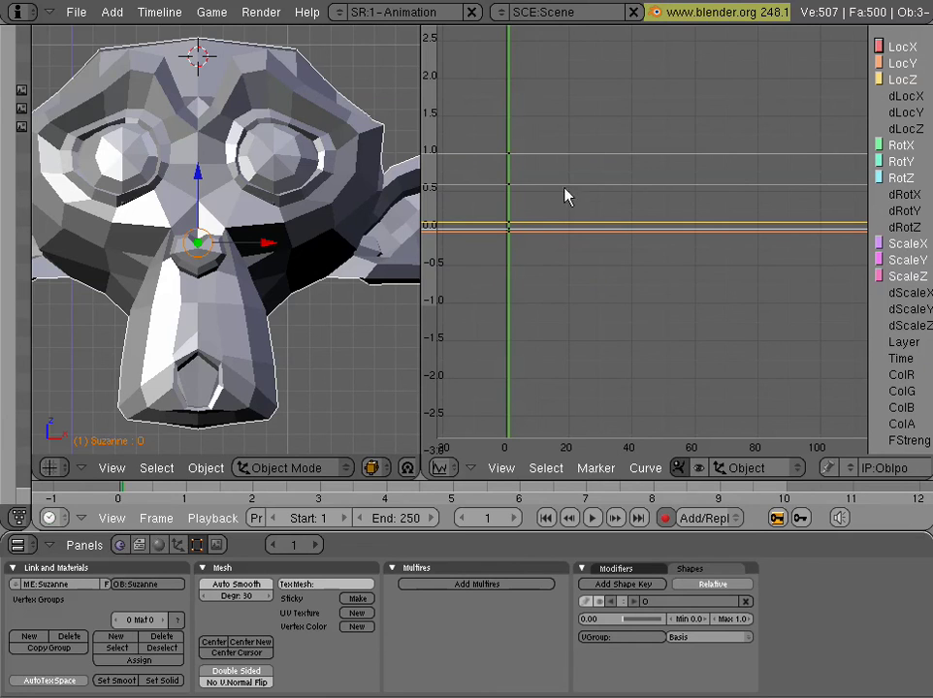
Switch the Ipo curves to the Shape type and preview the M and Smile shapes through their curve channels.
click(797, 469)
click(762, 412)
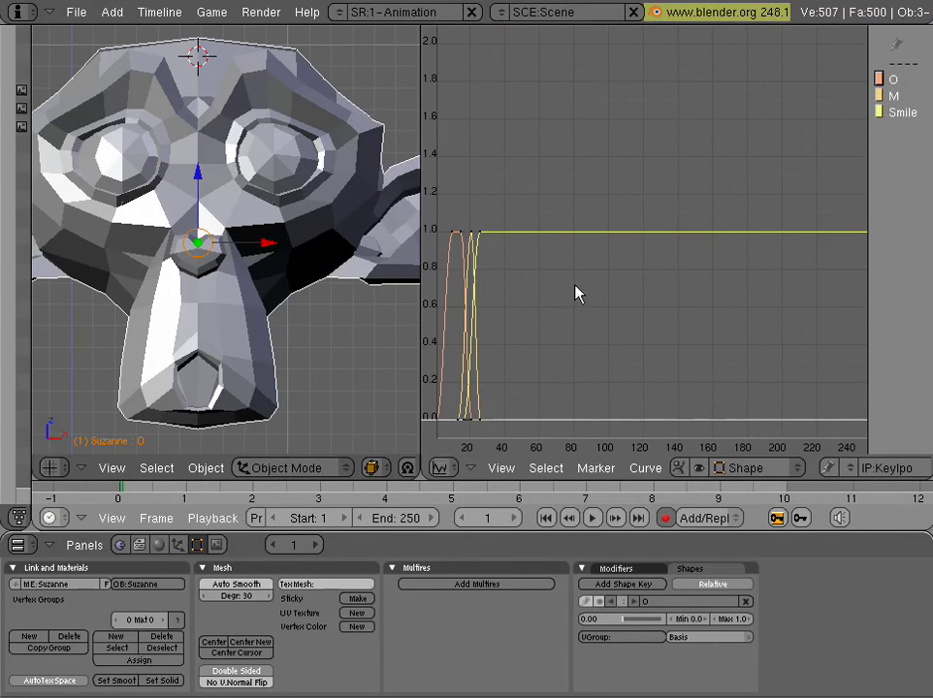
middle_drag(575, 292, 671, 244)
click(882, 96)
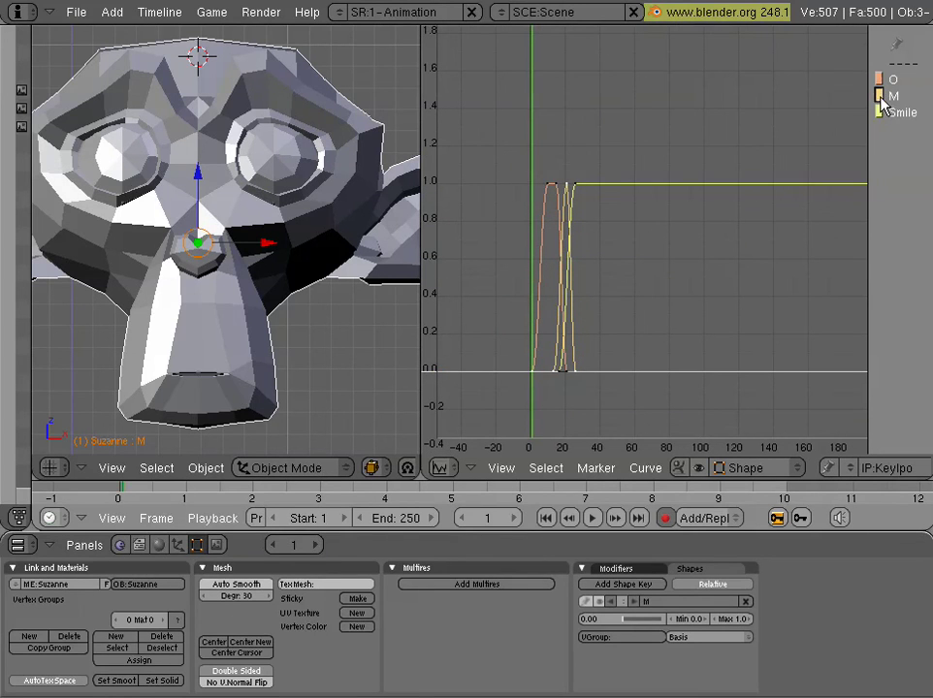
click(882, 115)
scroll(553, 283, up, 4)
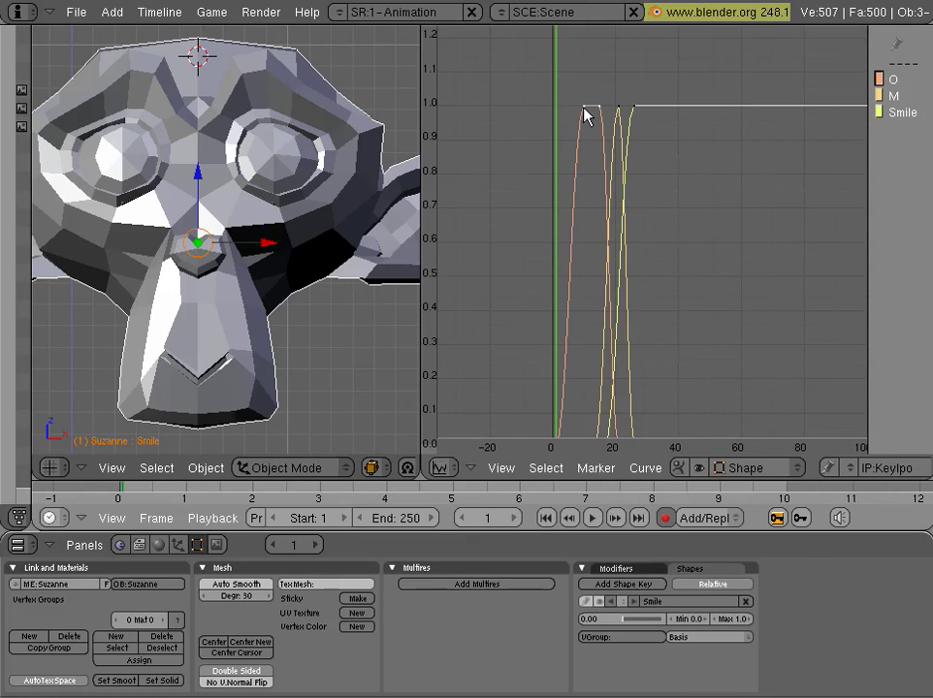
In curve edit mode, move the O curve's frame 10 peak point to about frame 3 and value 0.88, adjusting its handle.
key(Tab)
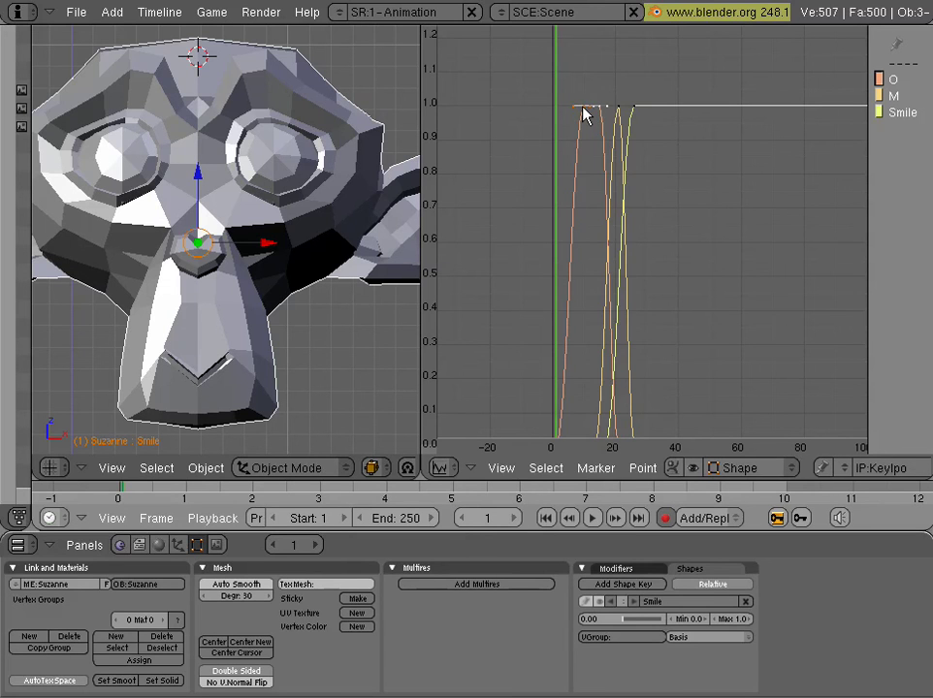
key(g)
click(570, 114)
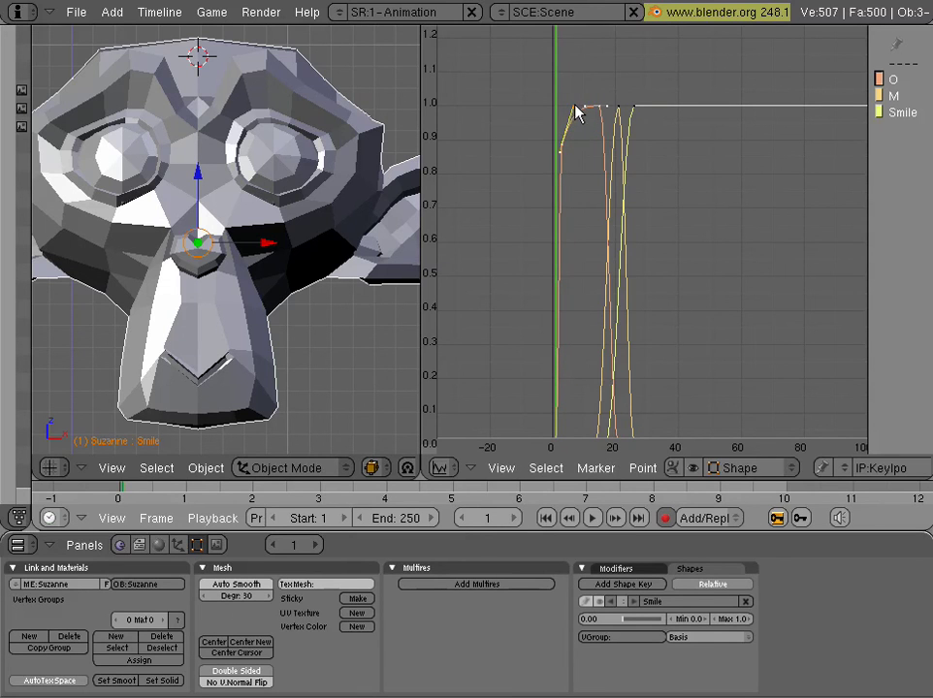
key(g)
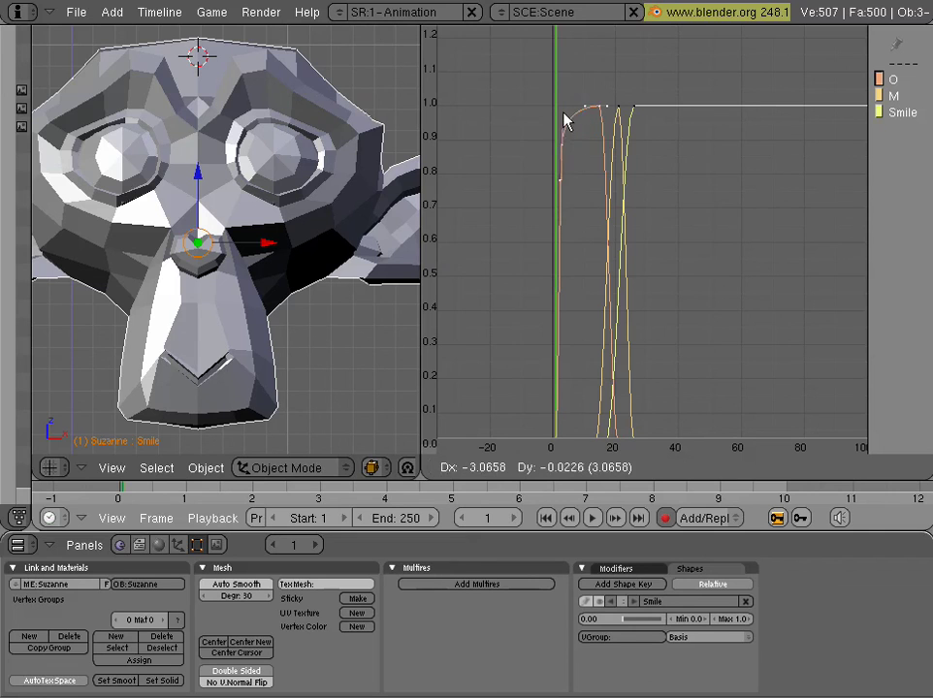
click(570, 116)
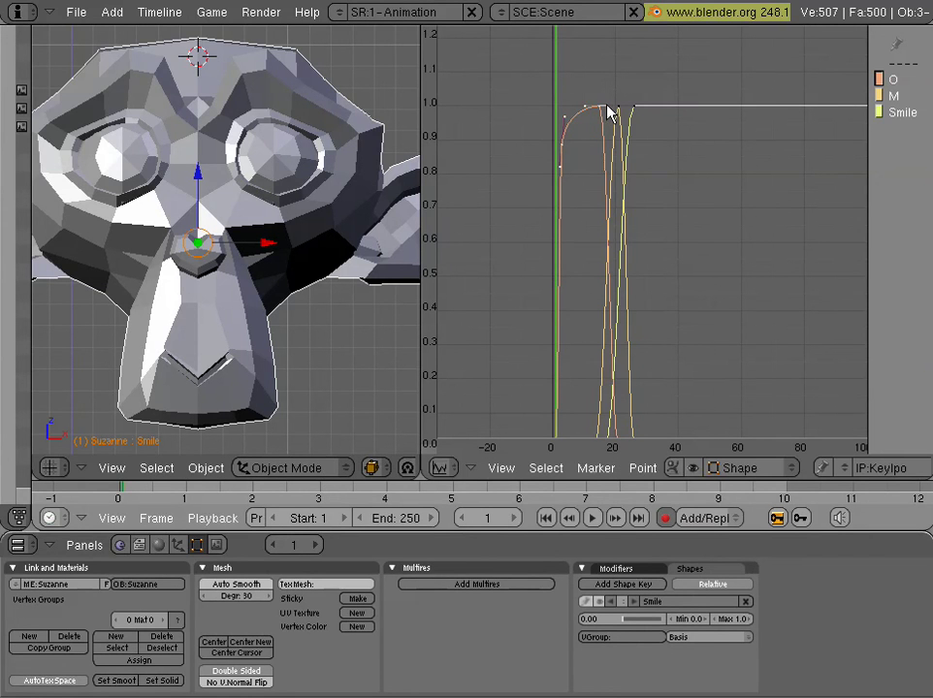
Pull the outgoing handle of the O curve's frame 15 point outward and down to about frame 29, value 0.9.
key(g)
right_click(771, 198)
key(g)
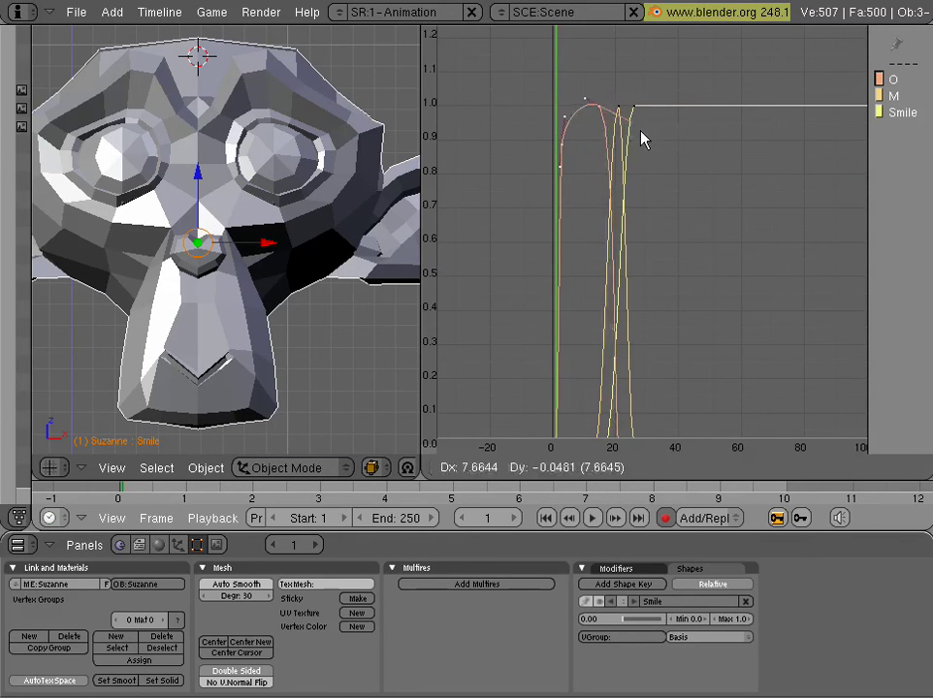
click(631, 132)
key(g)
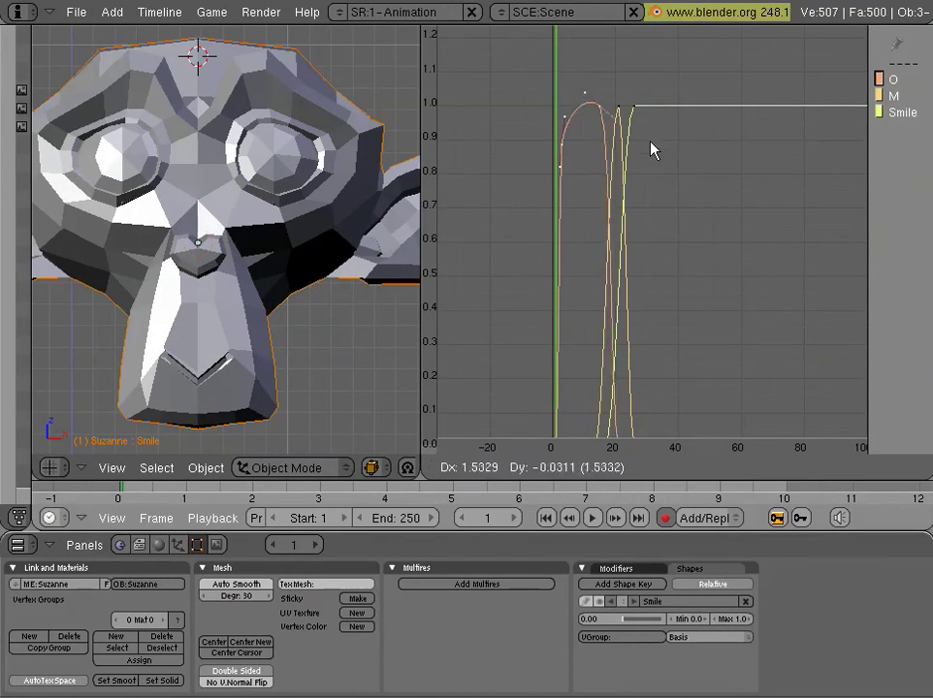
click(682, 165)
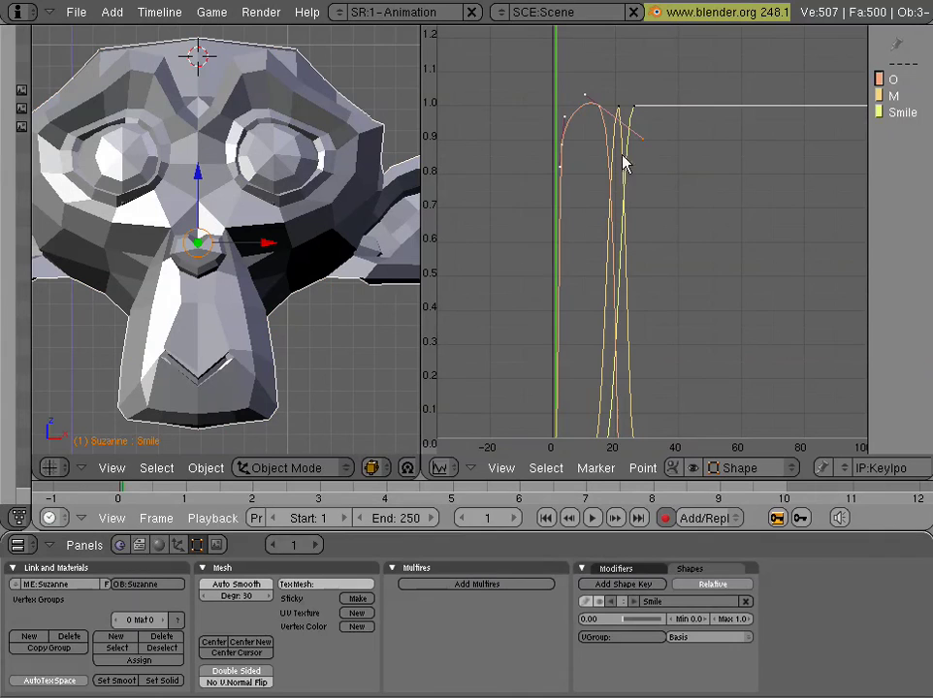
Return to the first frame and look over the edited shape curves.
mouse_move(570, 291)
mouse_down()
mouse_move(651, 288)
mouse_move(552, 281)
mouse_move(585, 281)
mouse_up()
key(shift+Left)
middle_drag(597, 304, 590, 207)
scroll(591, 209, down, 2)
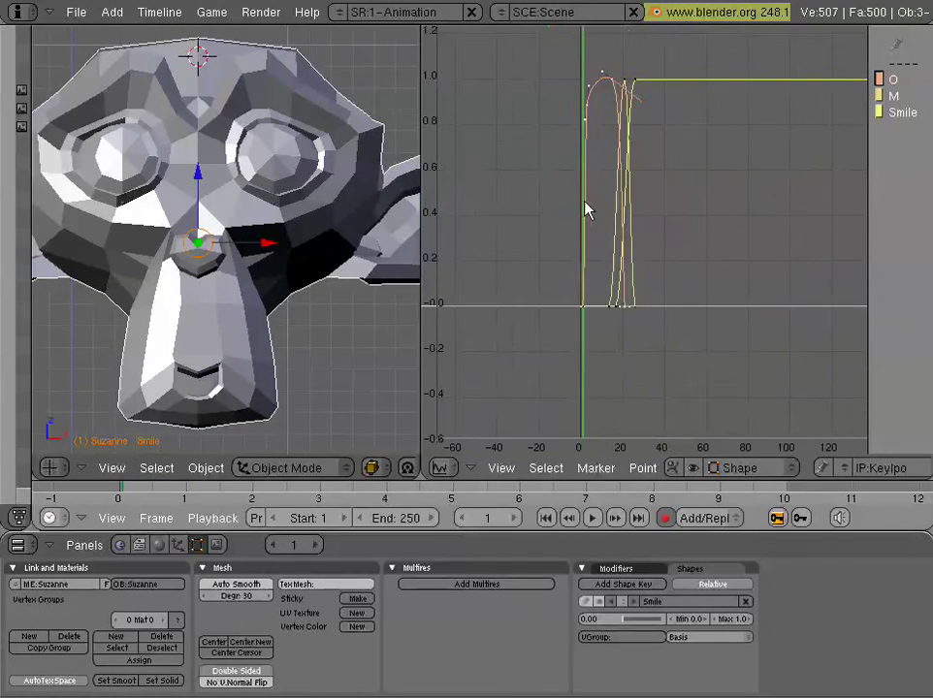
drag(548, 221, 508, 221)
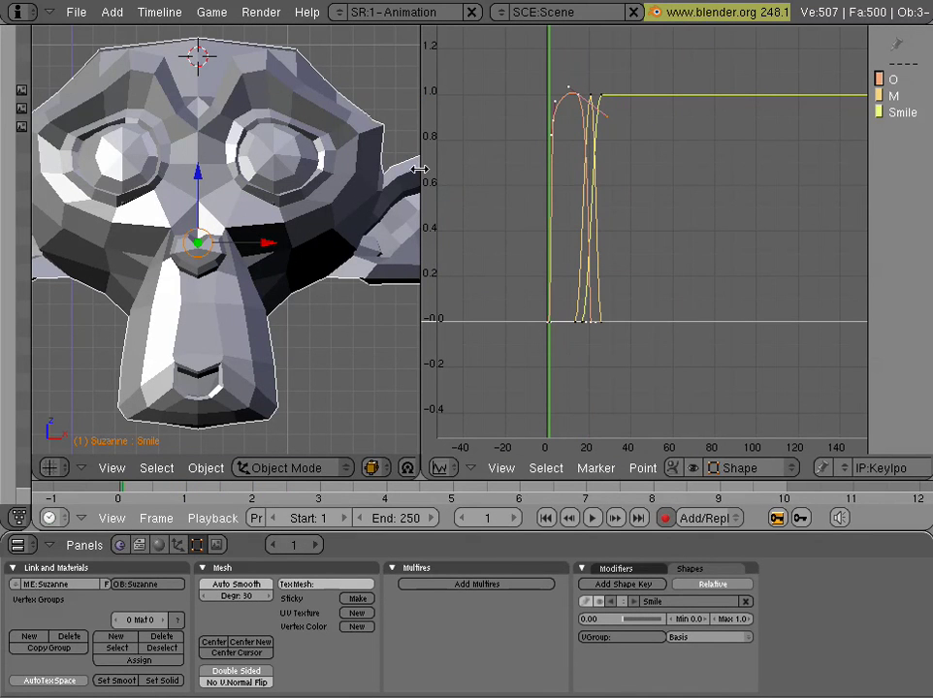